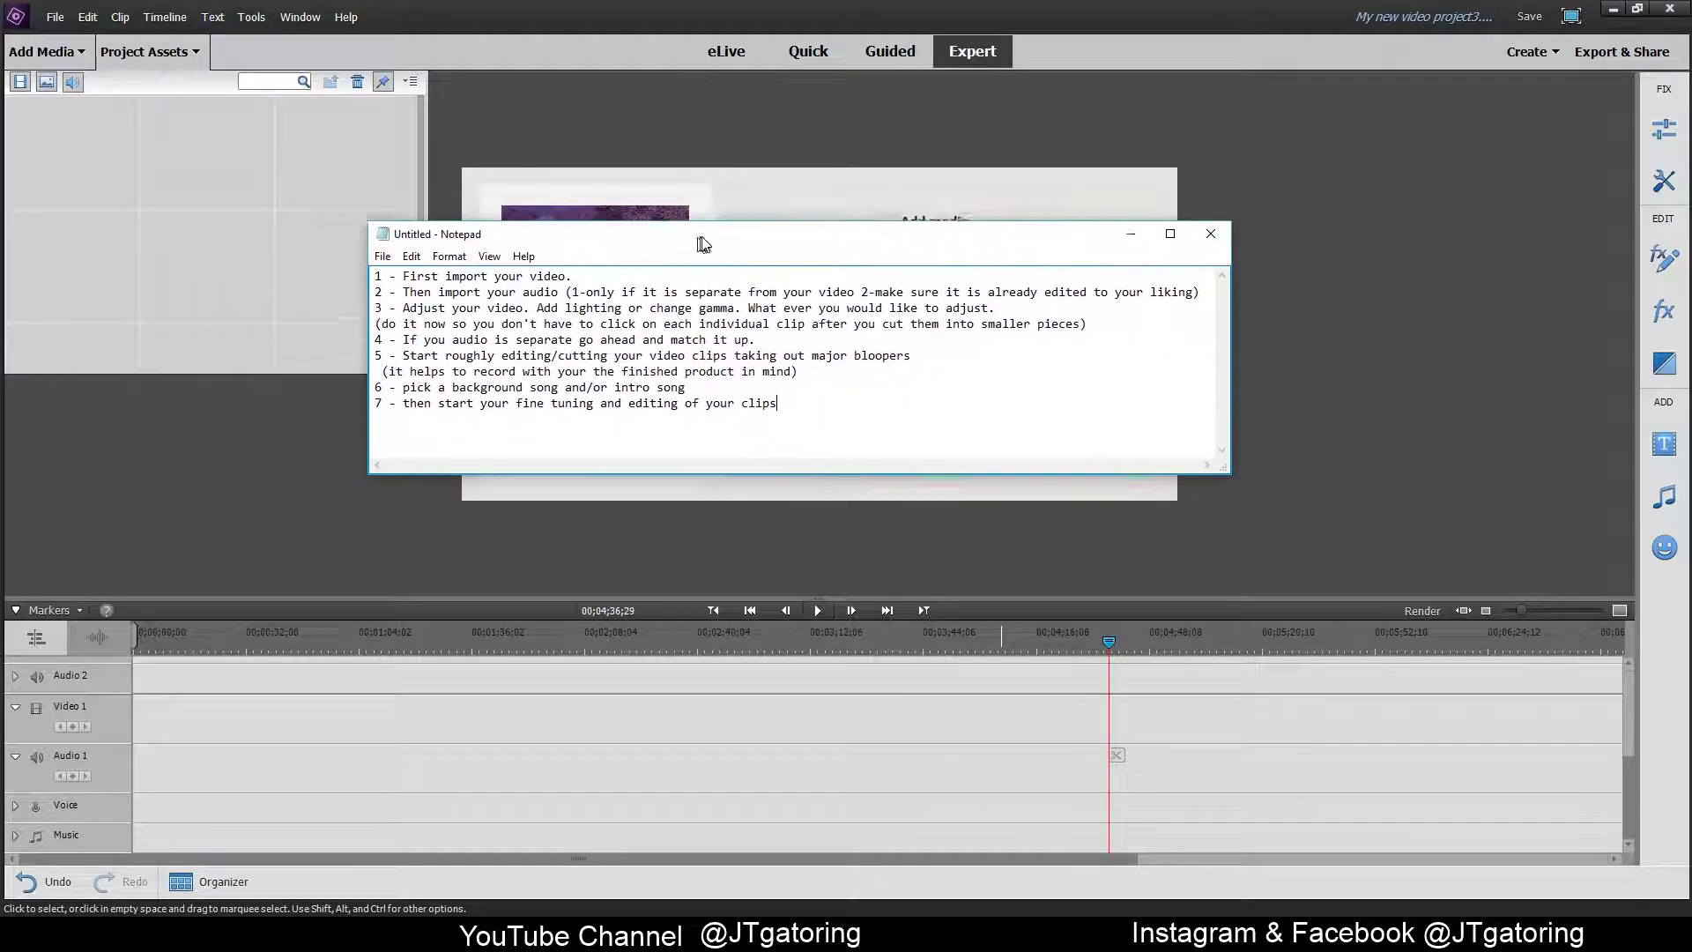
Move the Notepad checklist window slightly aside after reviewing it
{"action": "left_click_drag", "start_coordinate": [534, 229], "coordinate": [571, 216]}
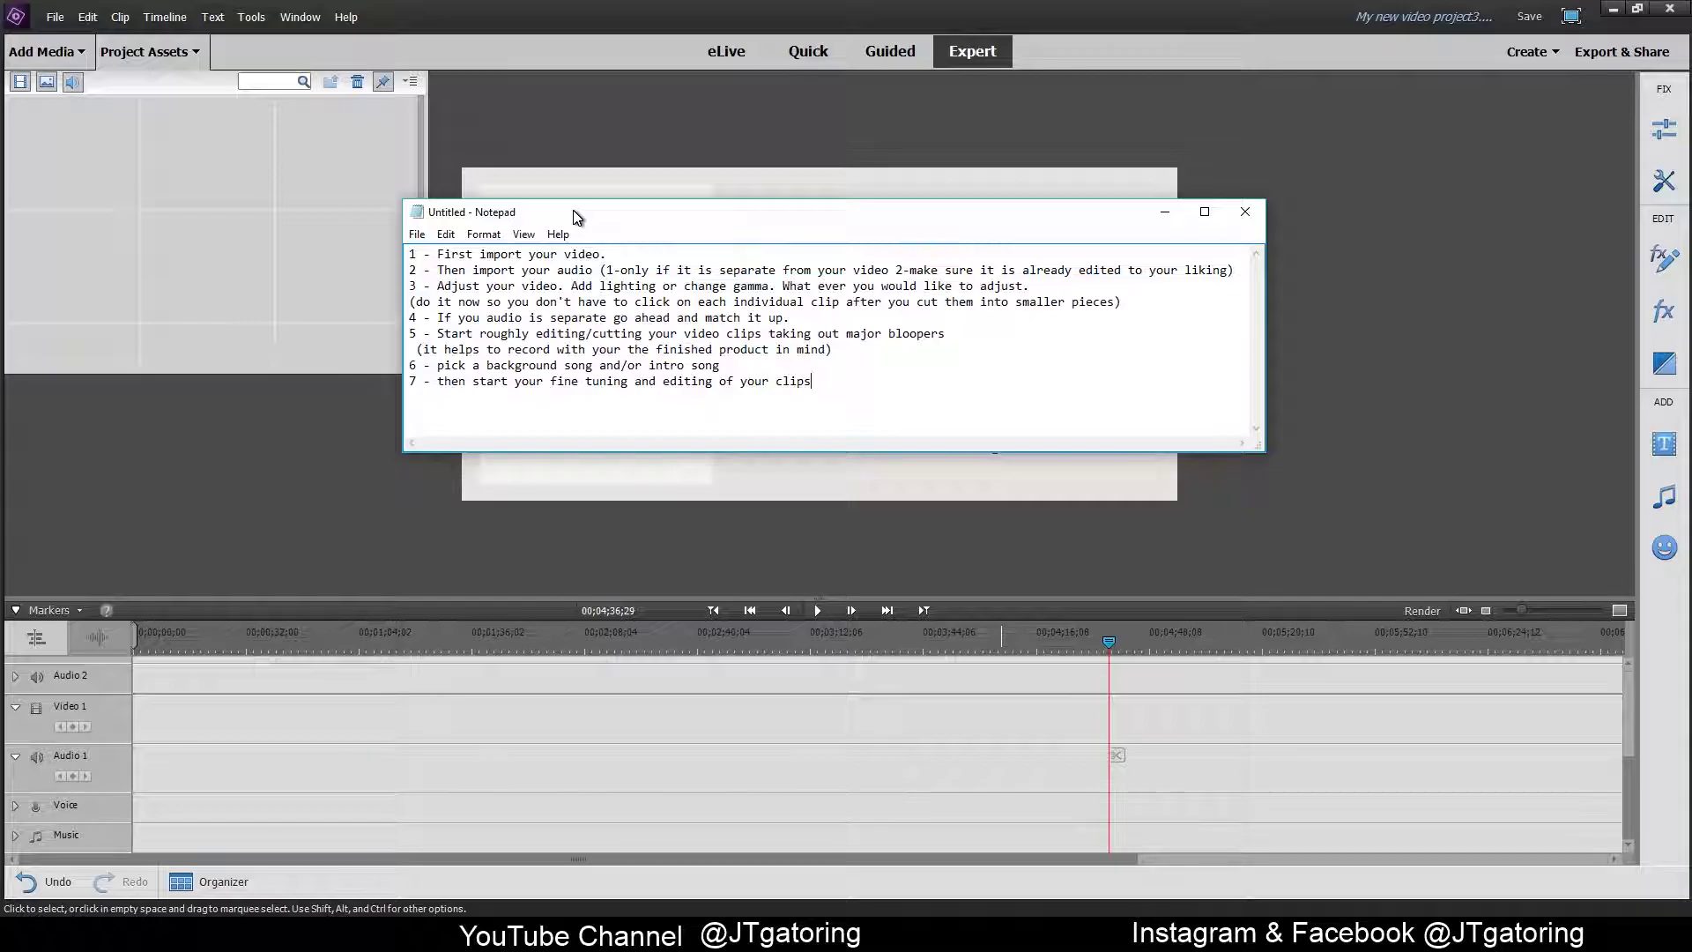
Close the checklist, inspect IMG_4802.MOV and IMG_4797.MOV in Project Assets, and drag IMG_4797 to the timeline
{"action": "left_click", "coordinate": [69, 148]}
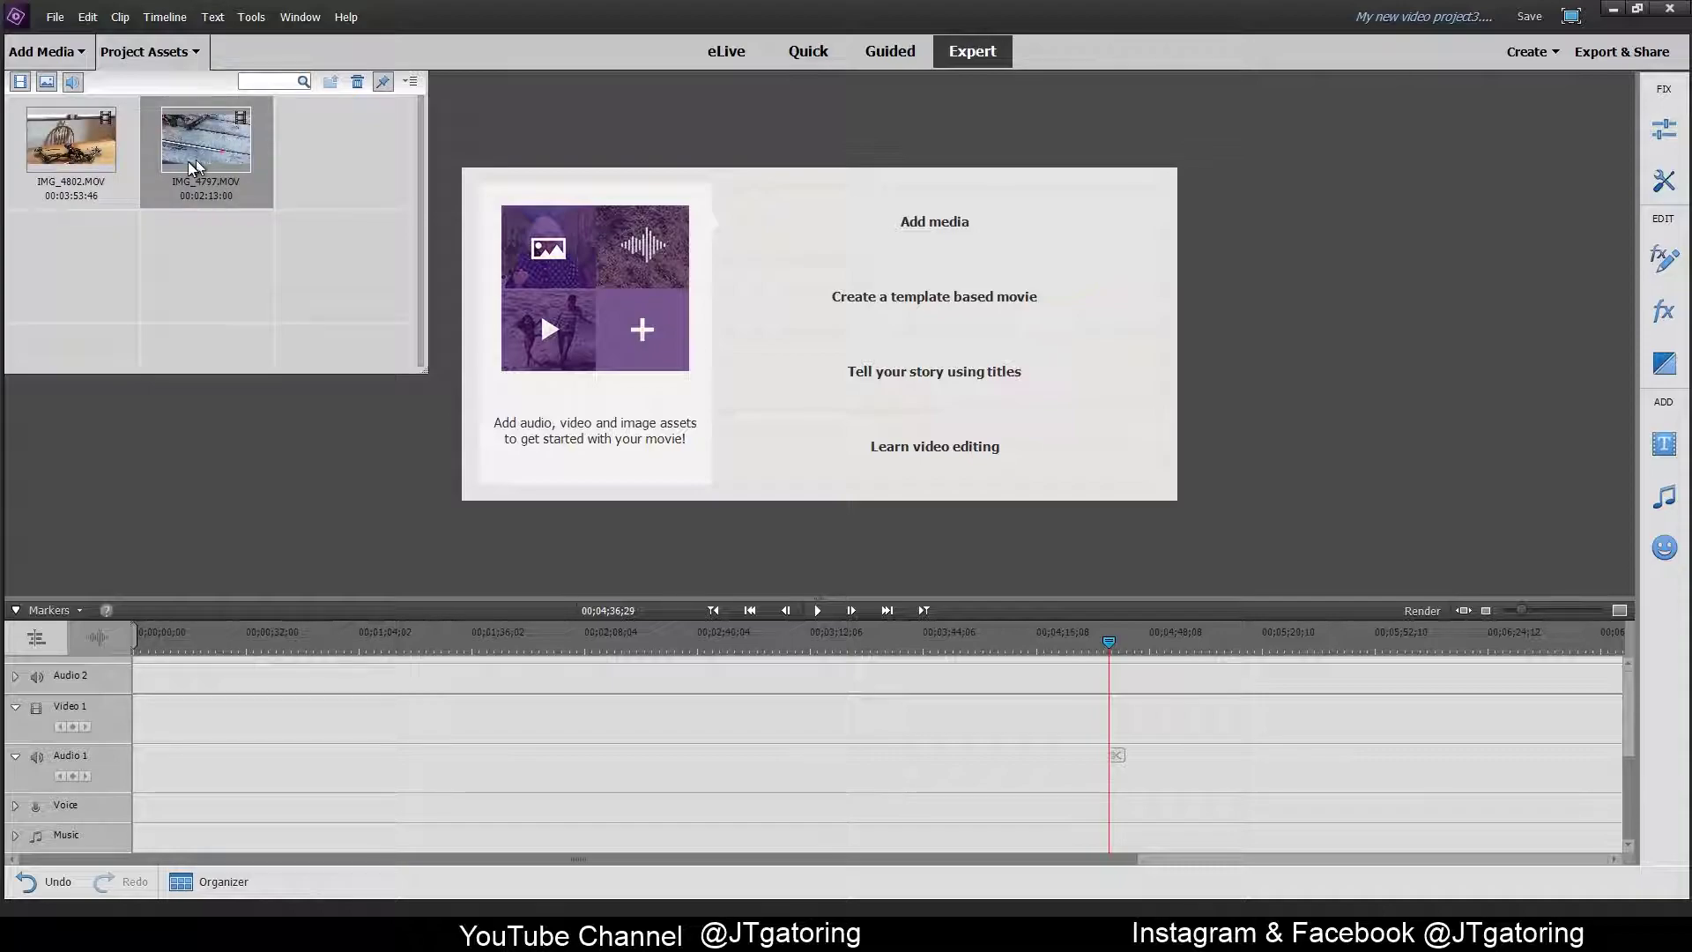
{"action": "left_click", "coordinate": [119, 170]}
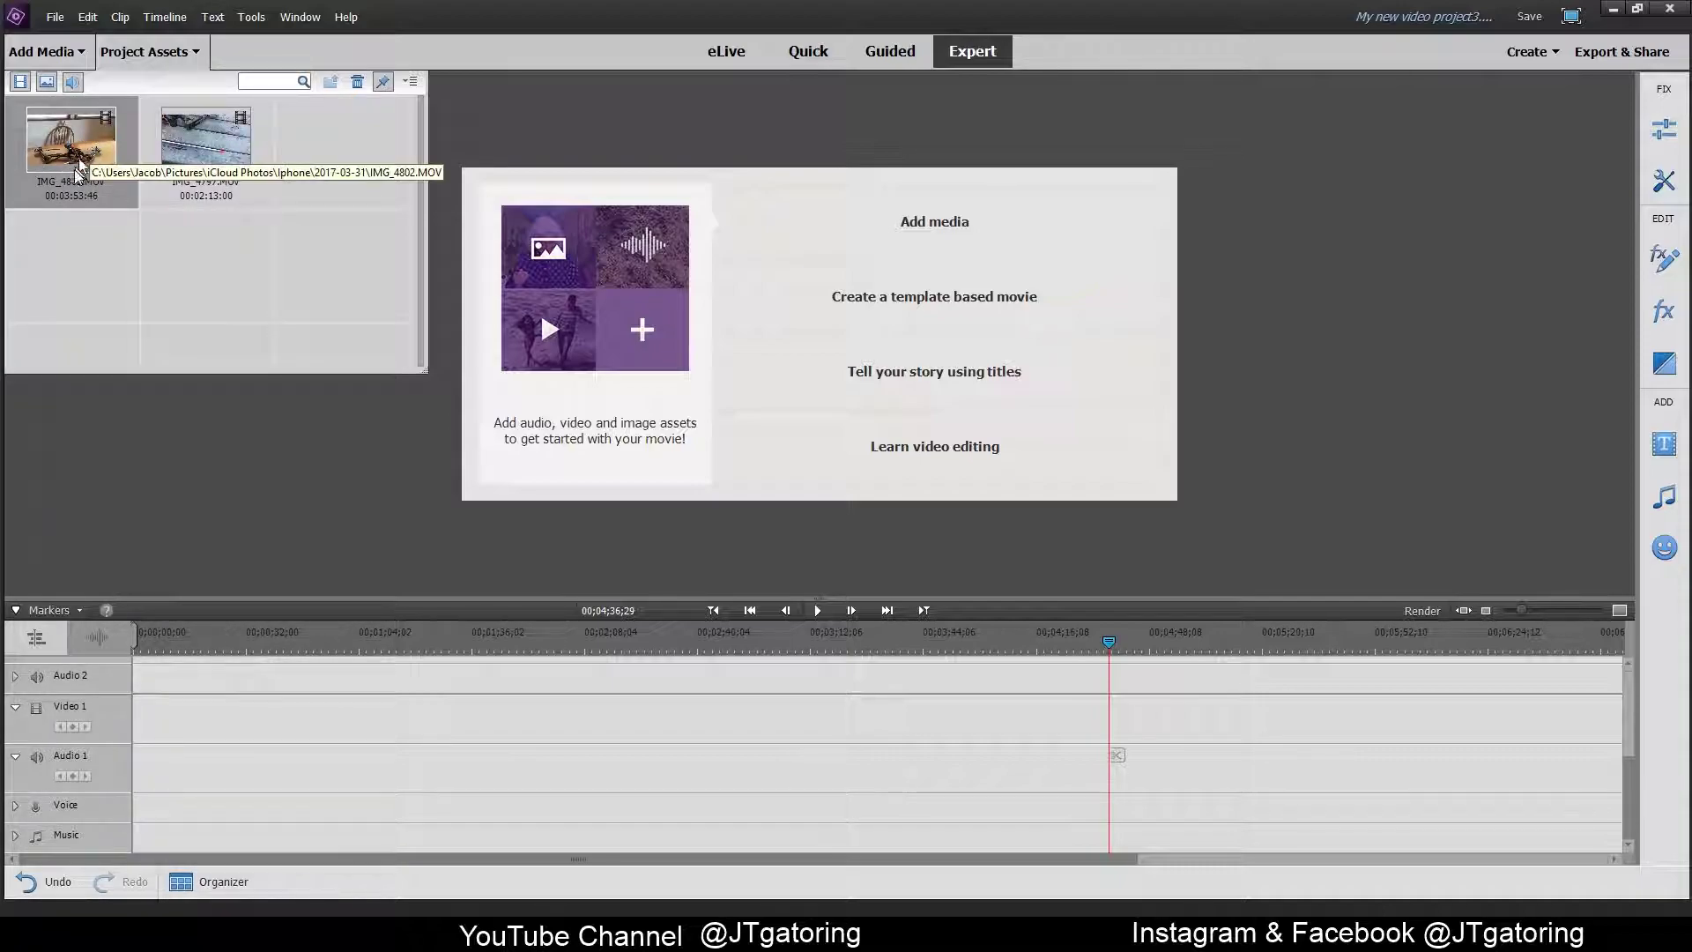
{"action": "left_click", "coordinate": [234, 143]}
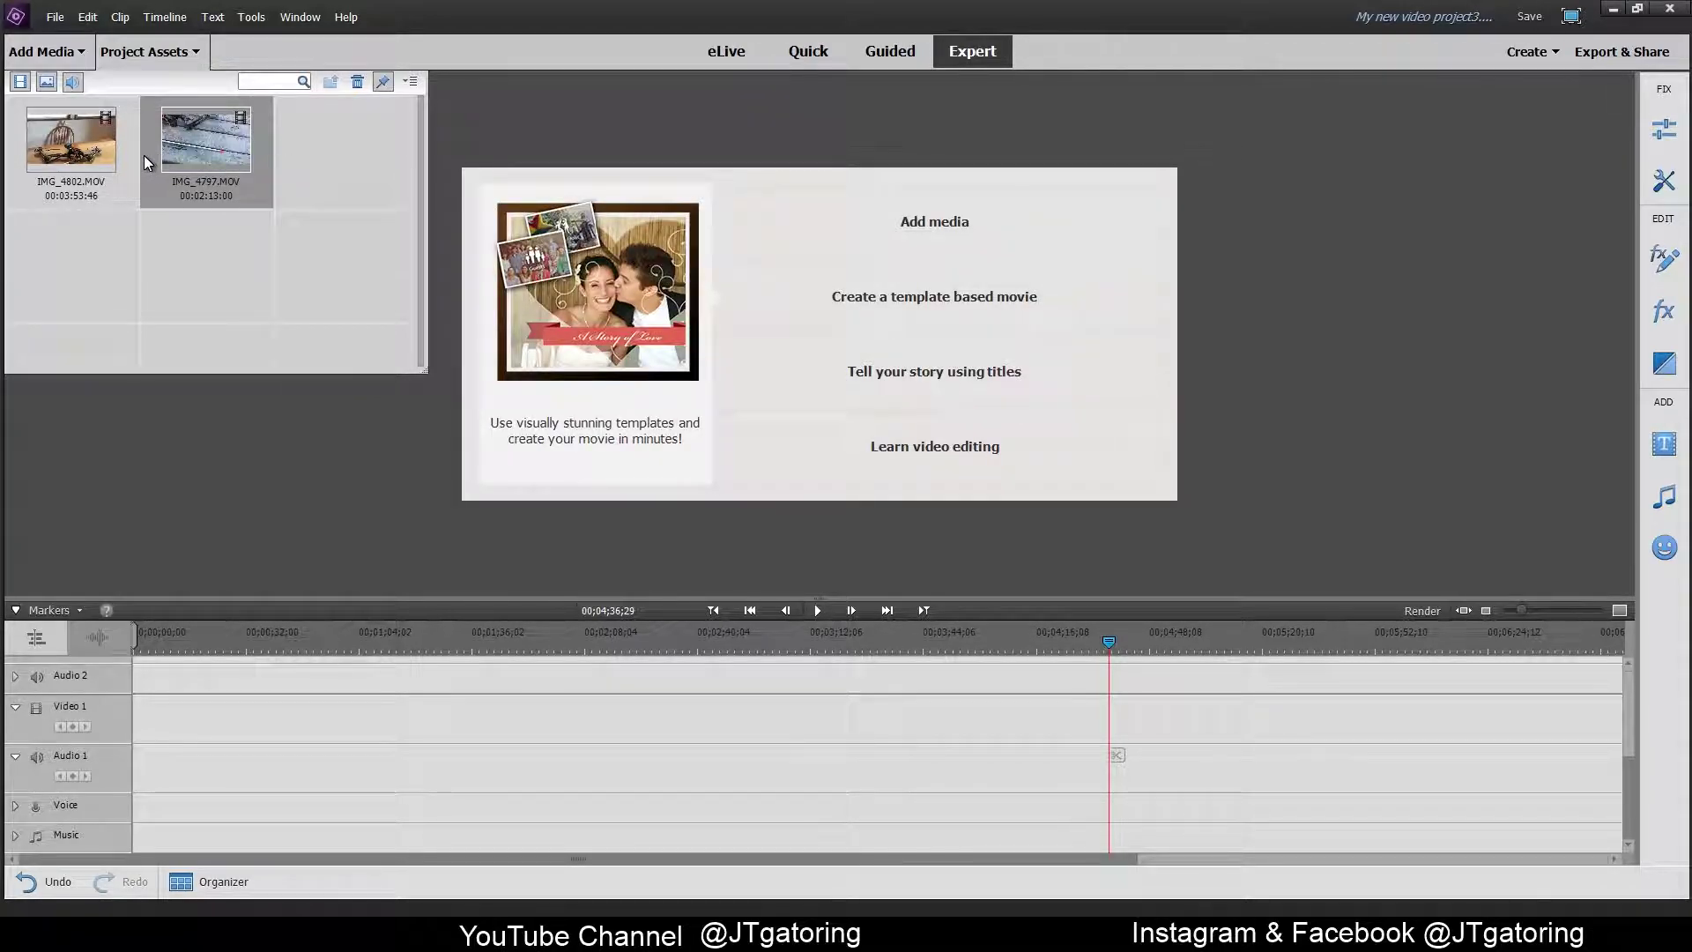
{"action": "left_click", "coordinate": [111, 152]}
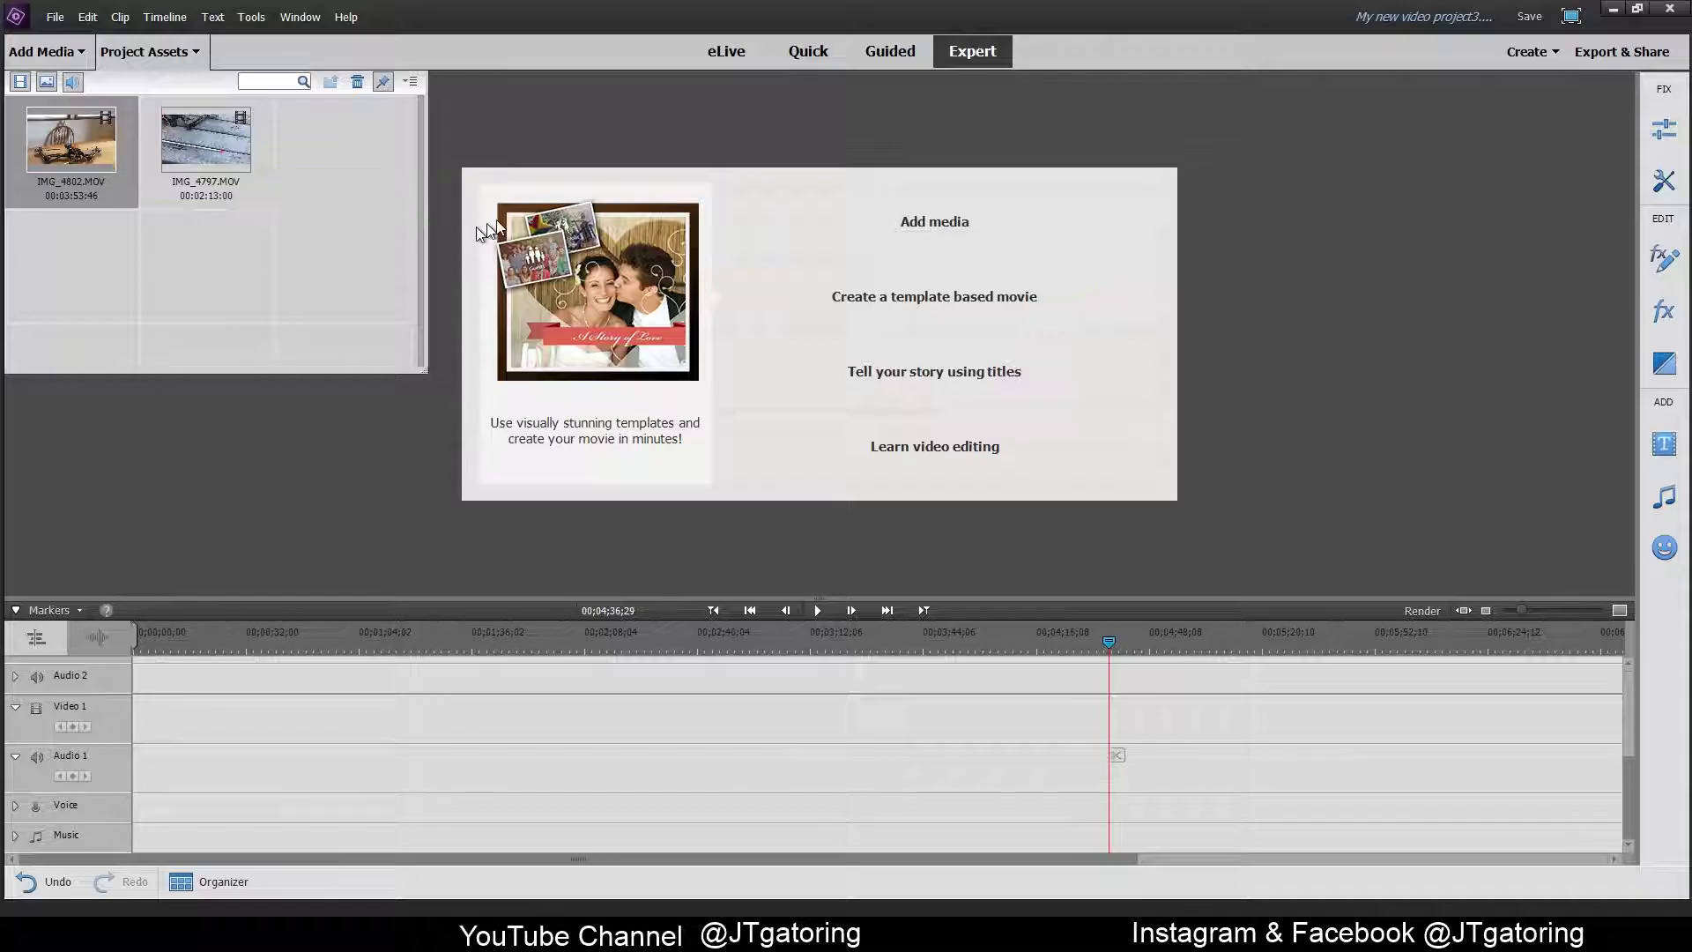
{"action": "left_click_drag", "start_coordinate": [201, 154], "coordinate": [192, 747]}
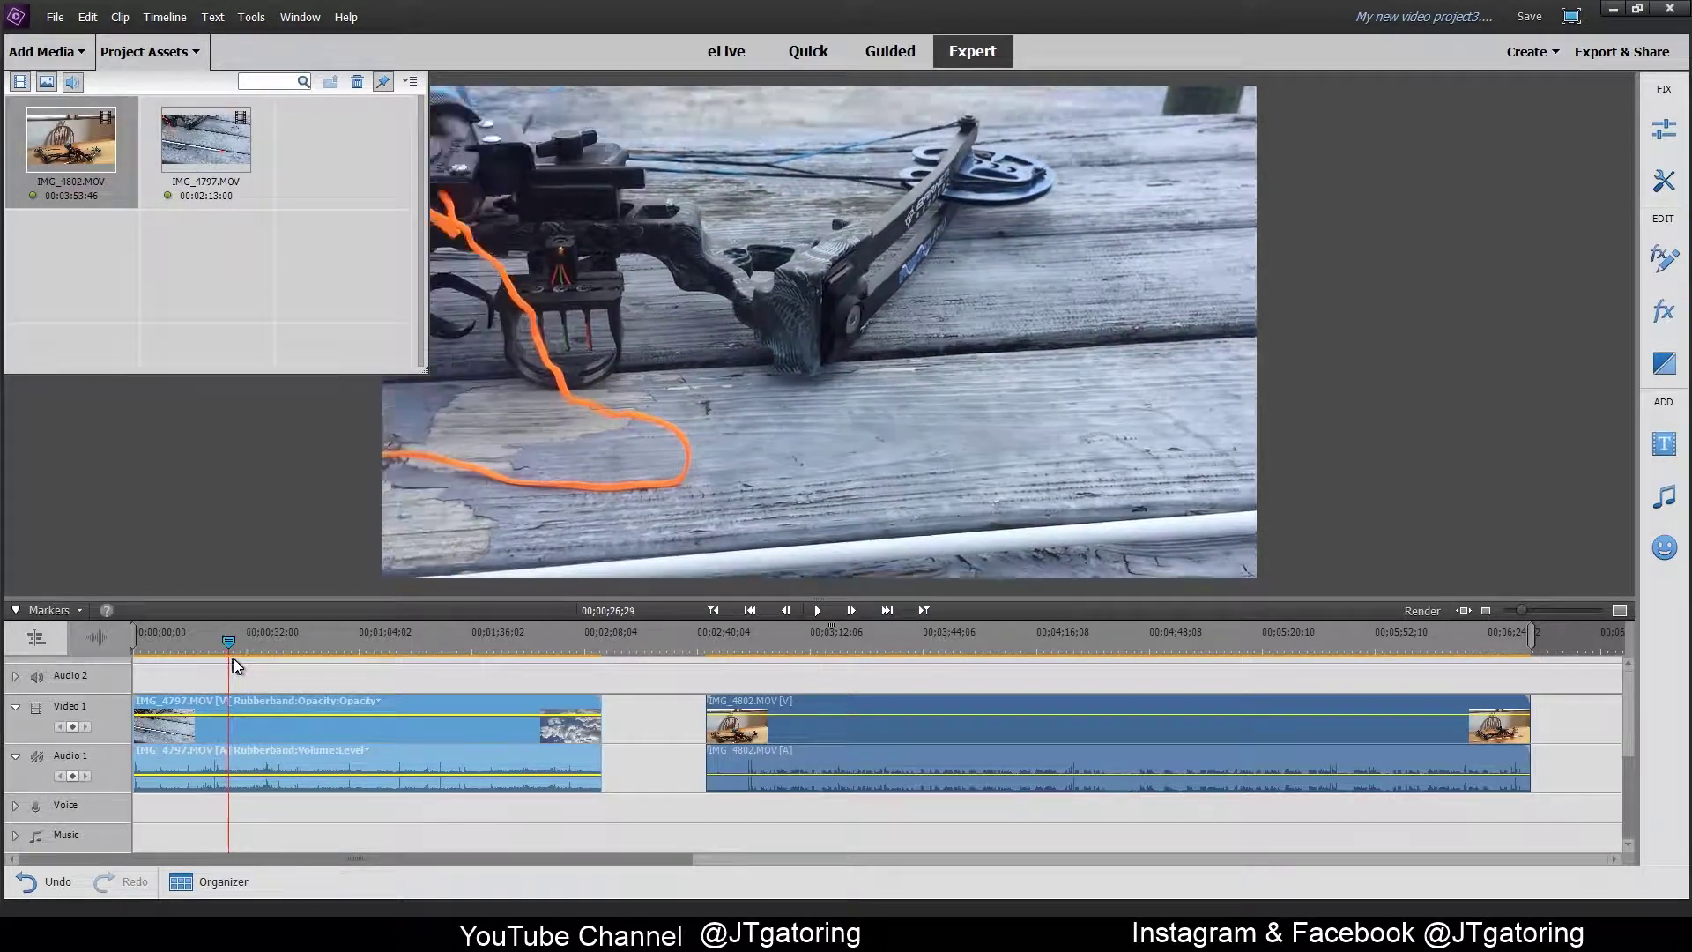
Hide the Project Assets panel and bring up the clip Adjustments list
{"action": "left_click", "coordinate": [171, 58]}
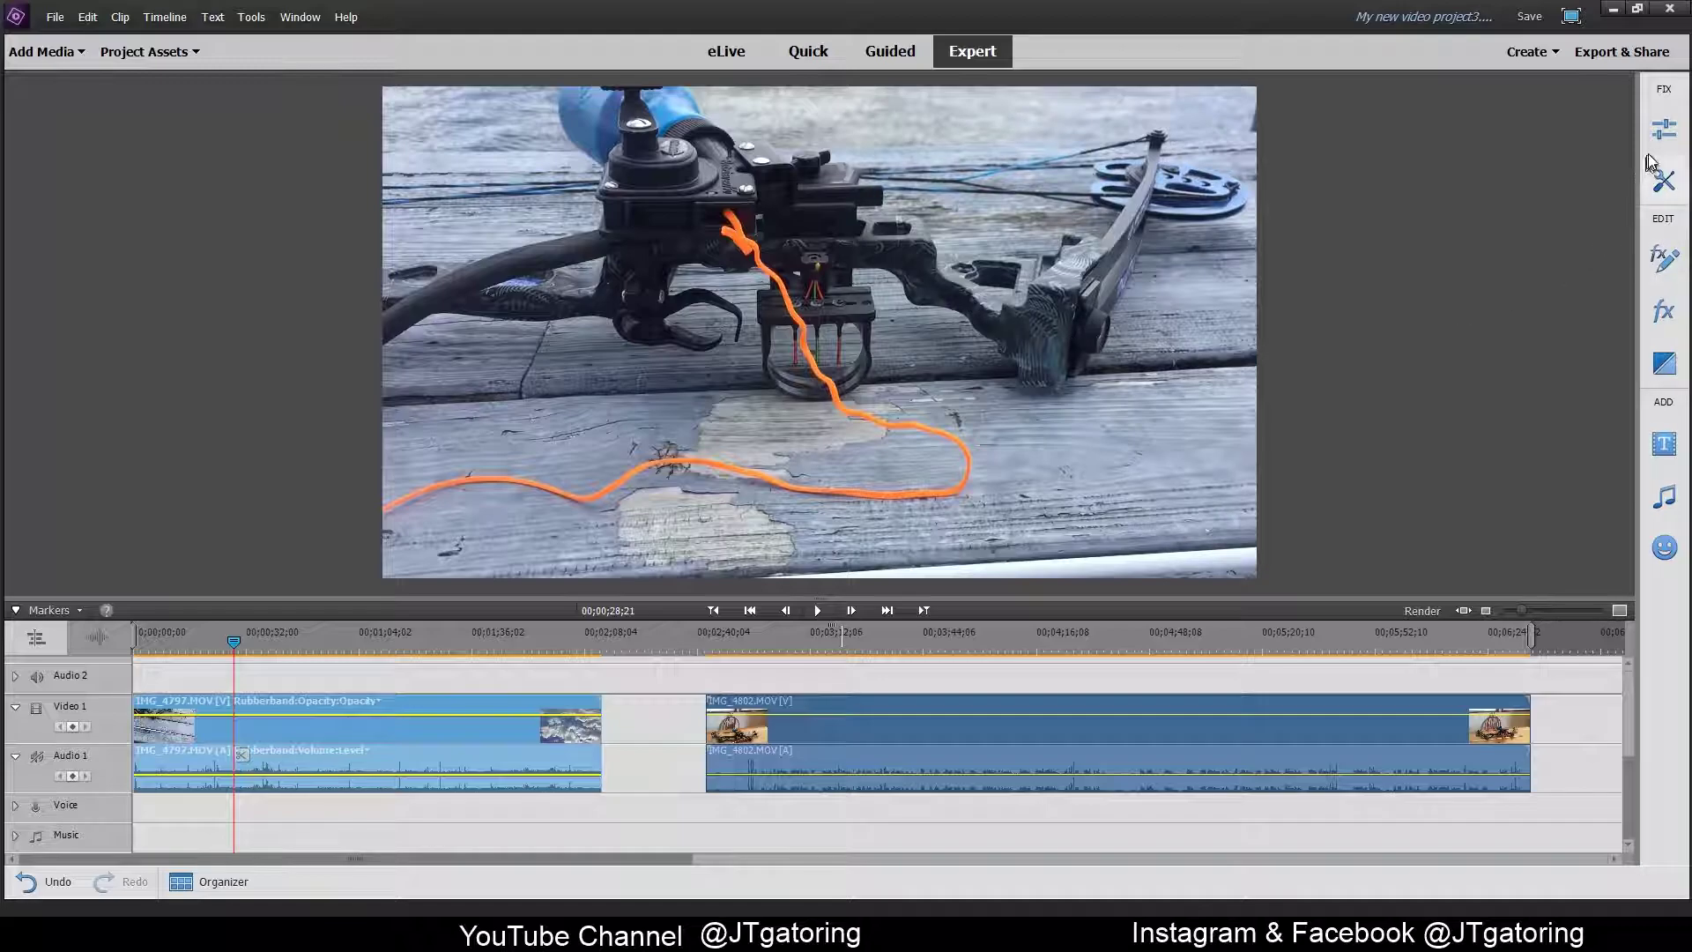
{"action": "left_click", "coordinate": [1661, 131]}
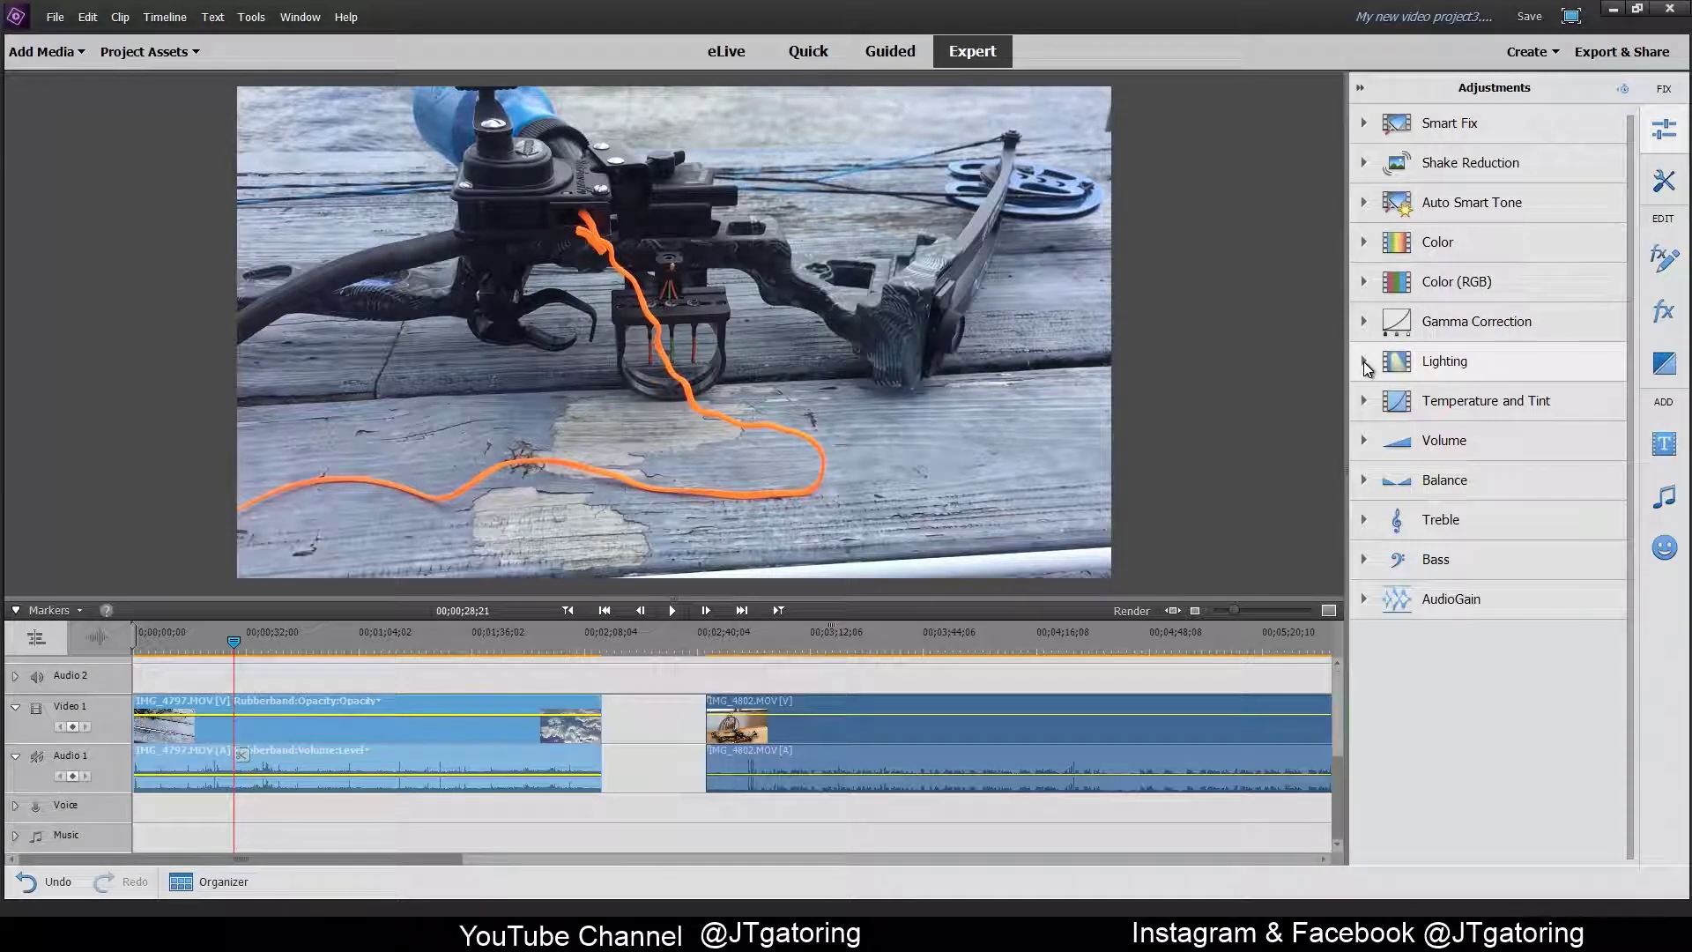
Enable Lighting Auto Fix on the first bow clip and scrub ahead to check the result
{"action": "left_click", "coordinate": [1365, 362]}
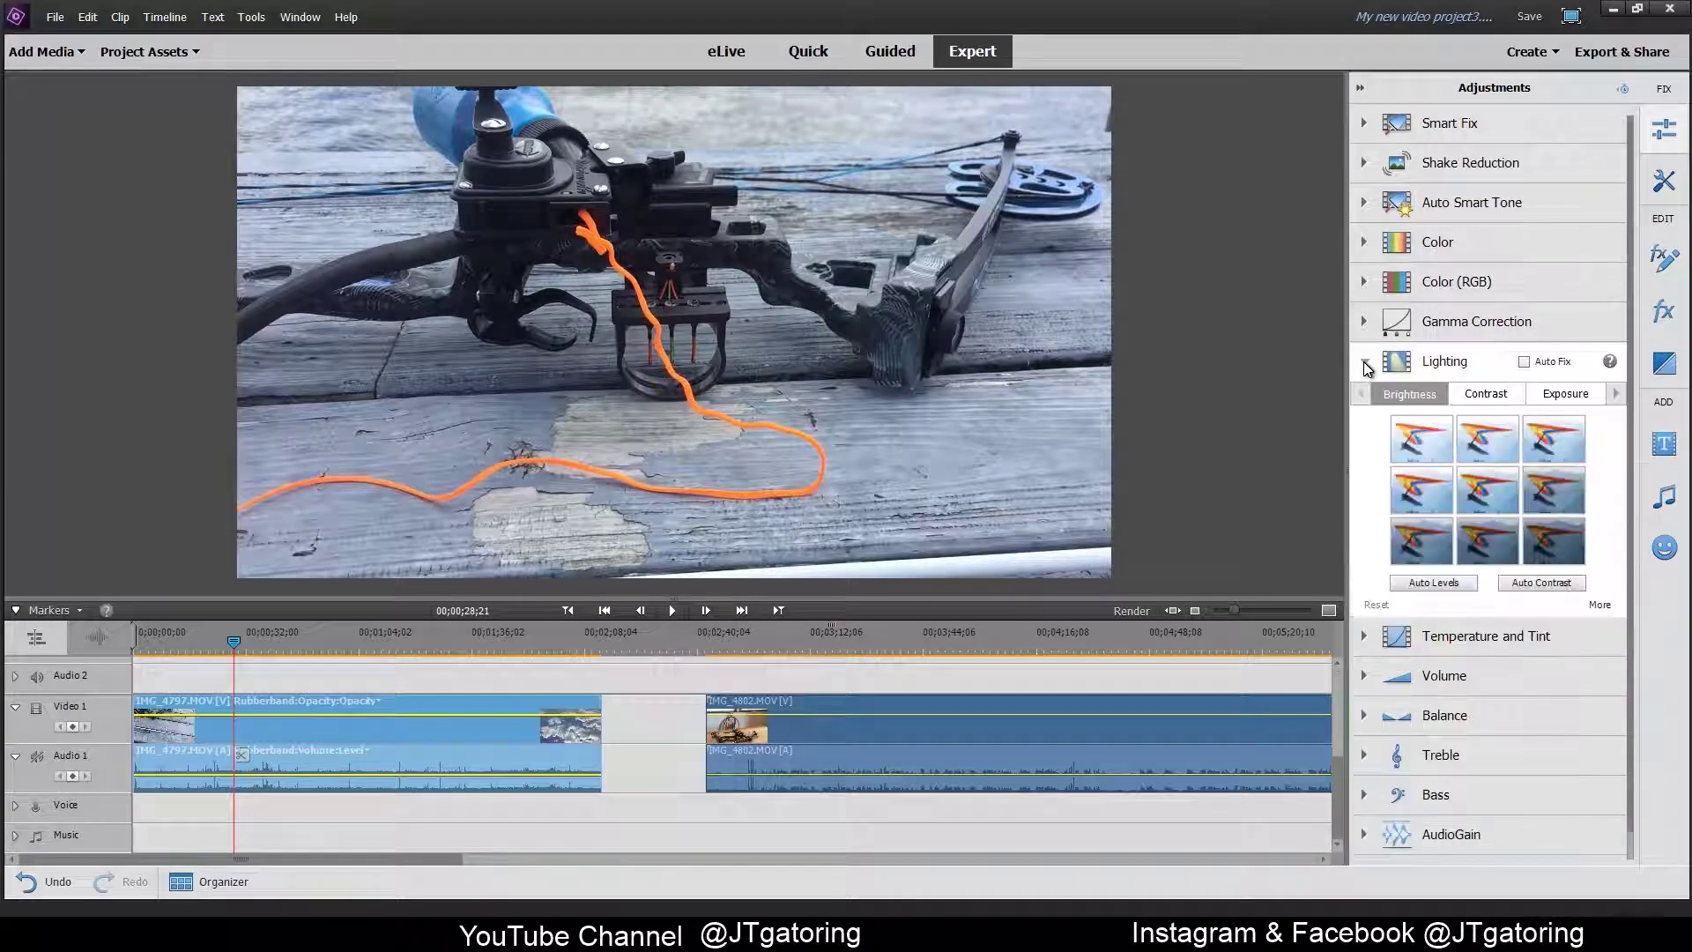
{"action": "left_click", "coordinate": [1526, 362]}
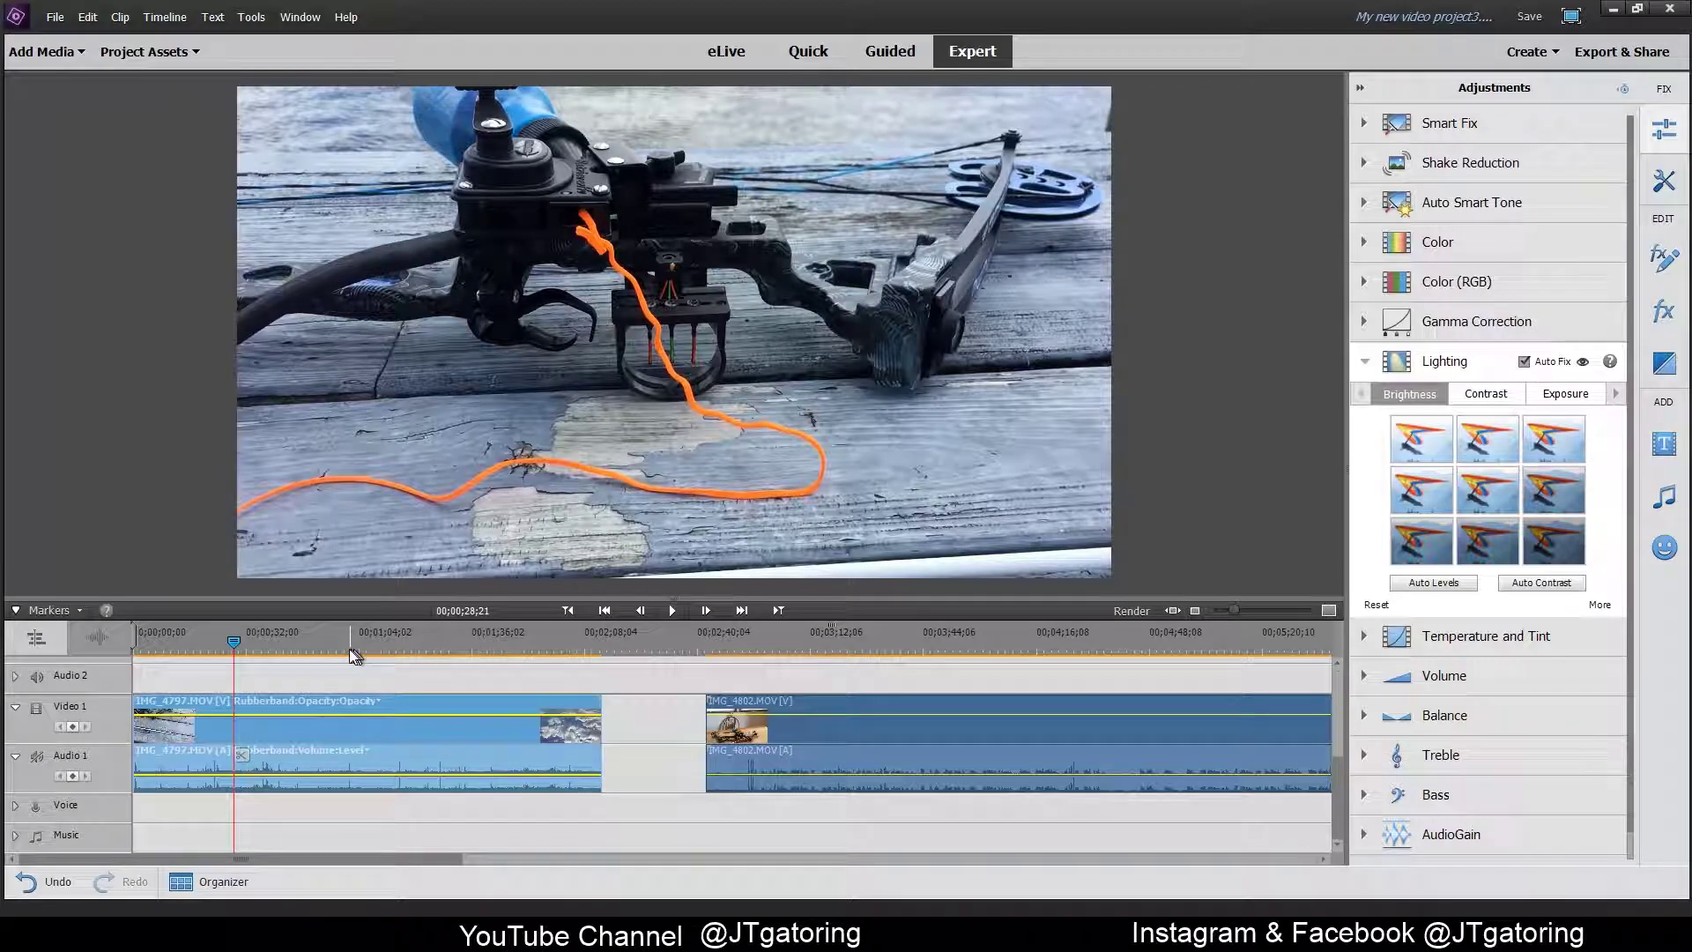
{"action": "left_click", "coordinate": [268, 644]}
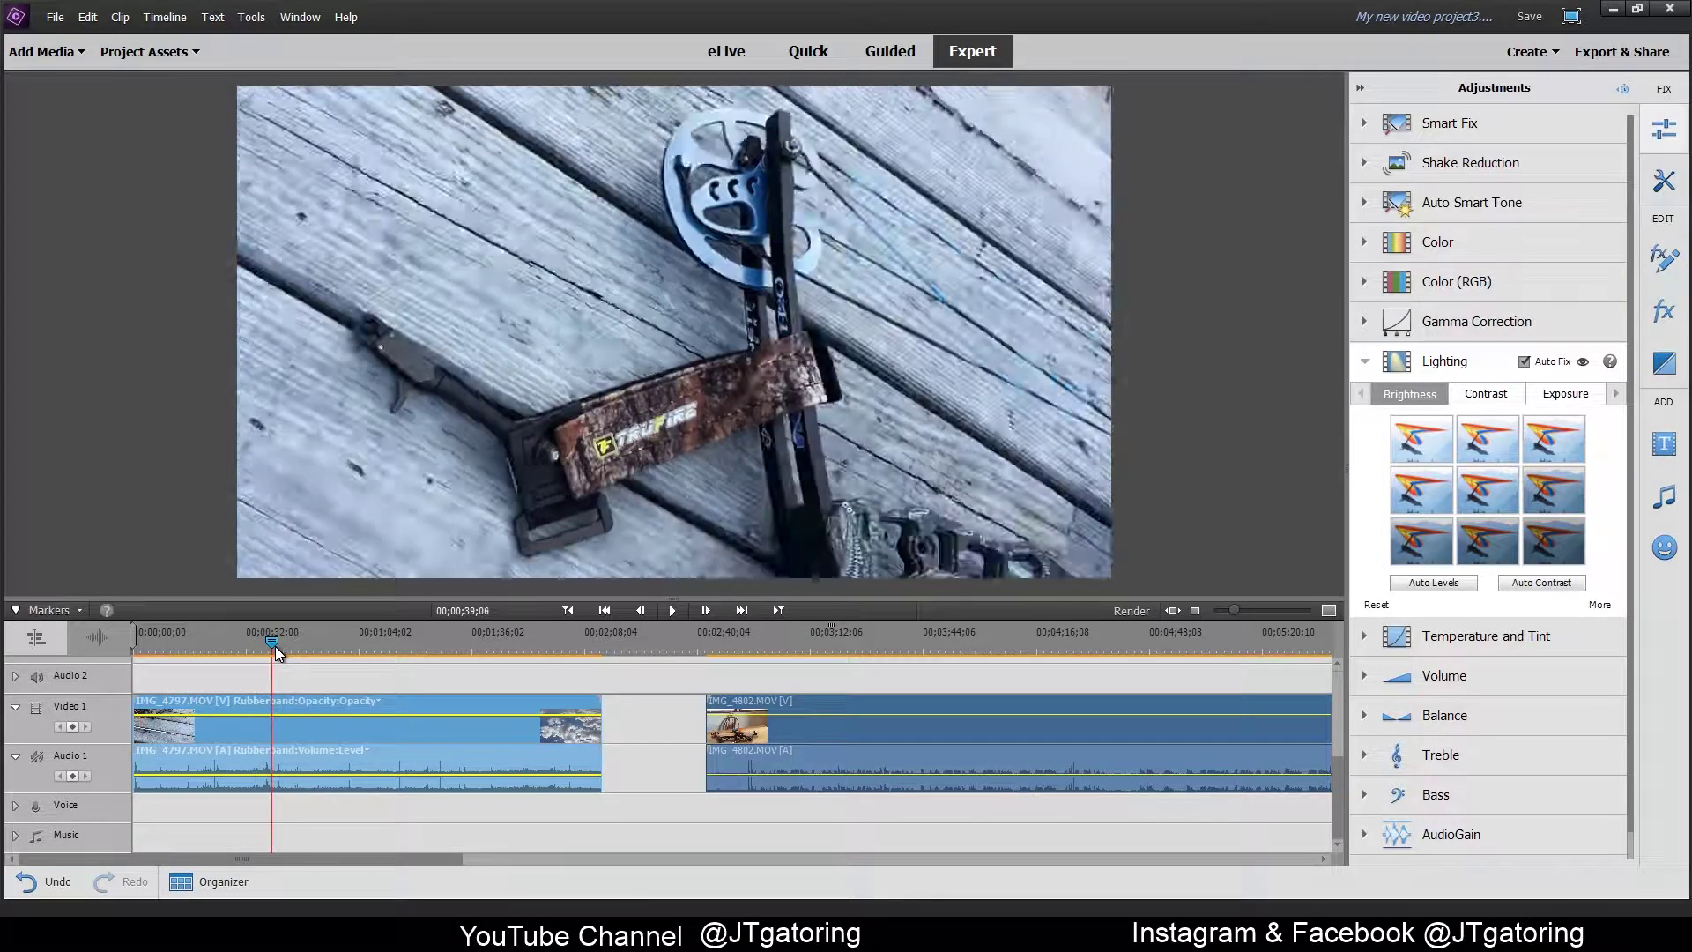
{"action": "left_click_drag", "start_coordinate": [267, 644], "coordinate": [343, 657]}
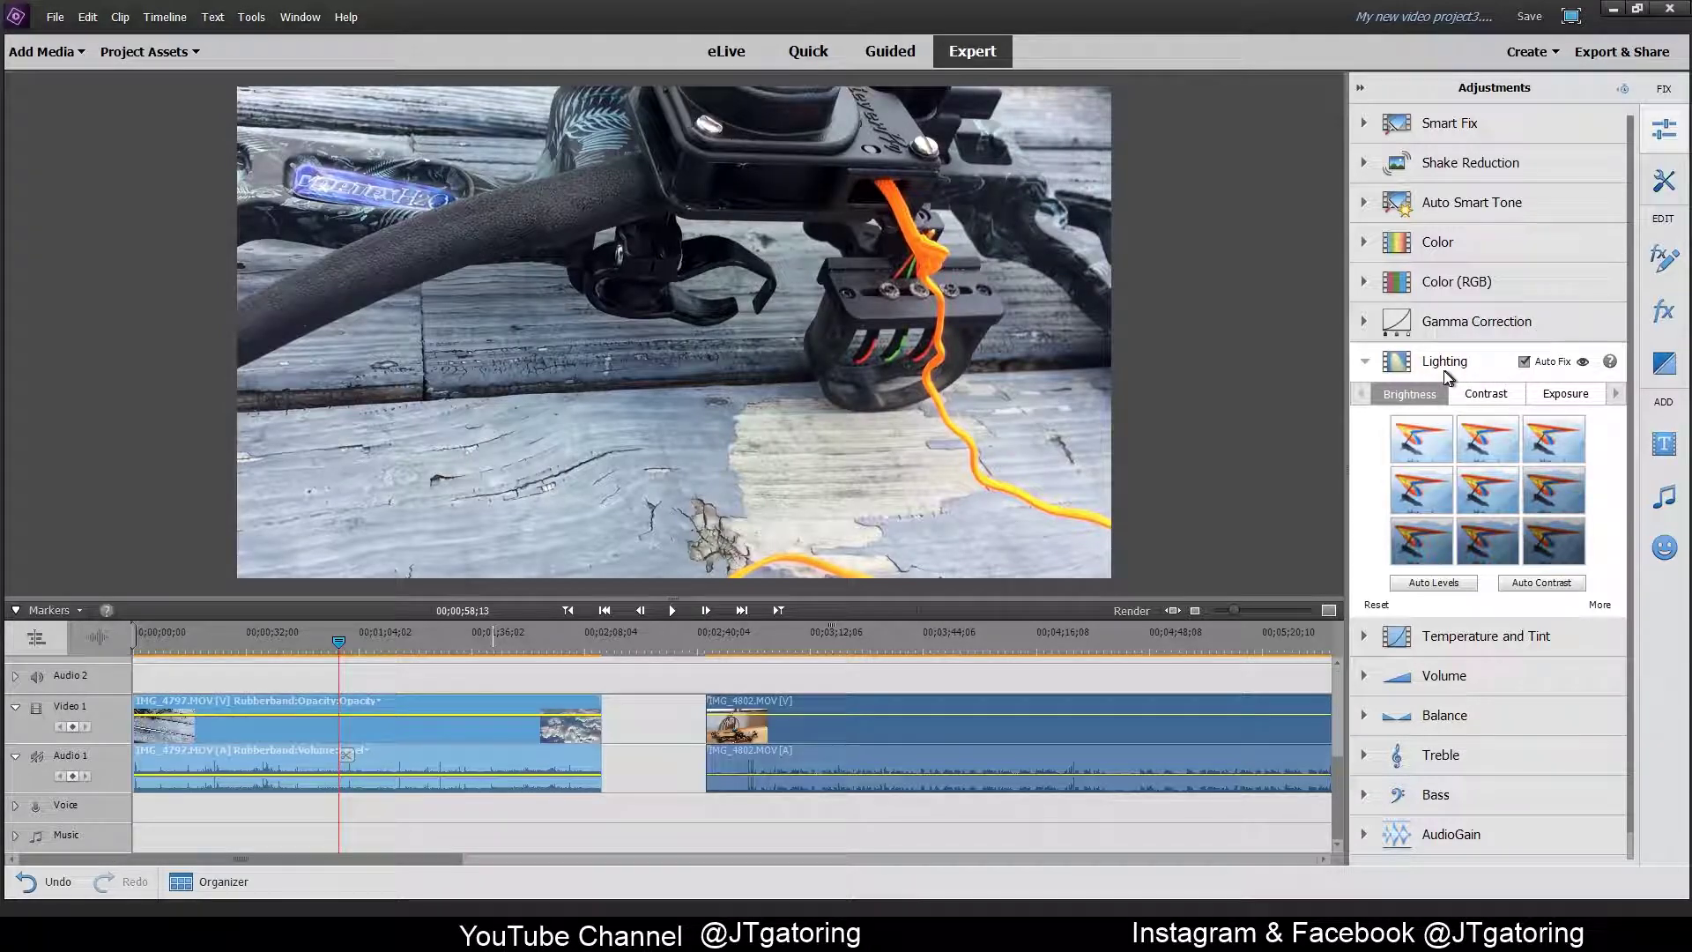
Collapse Lighting and expand the Gamma Correction adjustment instead
{"action": "left_click", "coordinate": [1377, 366]}
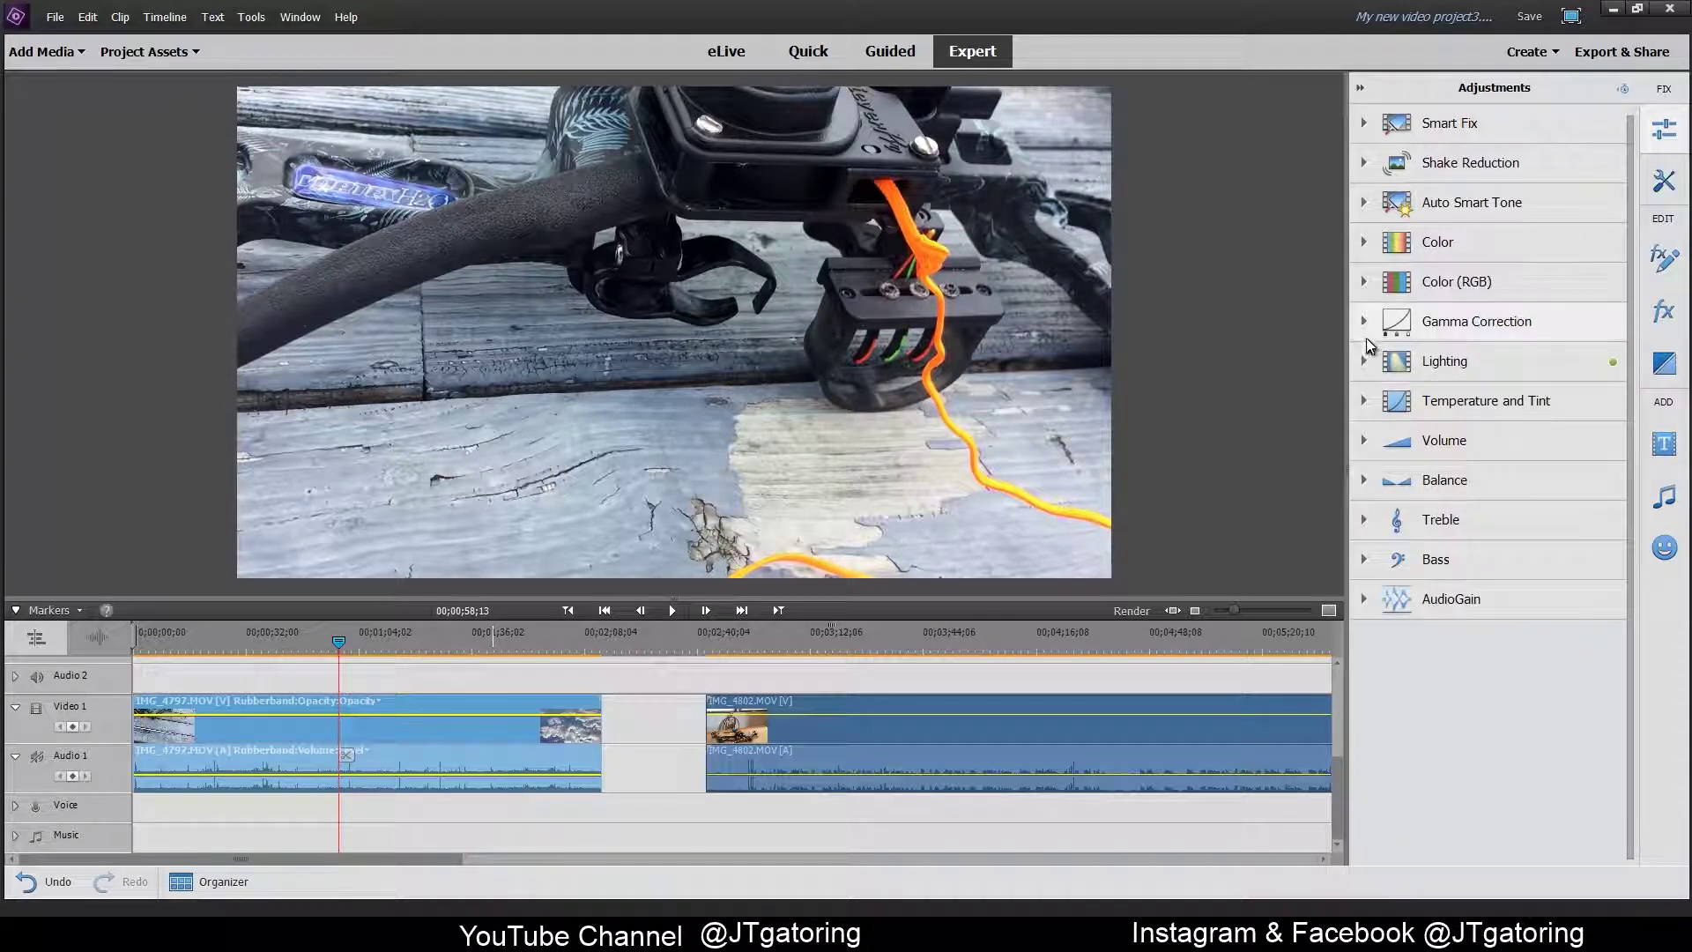
{"action": "left_click", "coordinate": [1370, 325]}
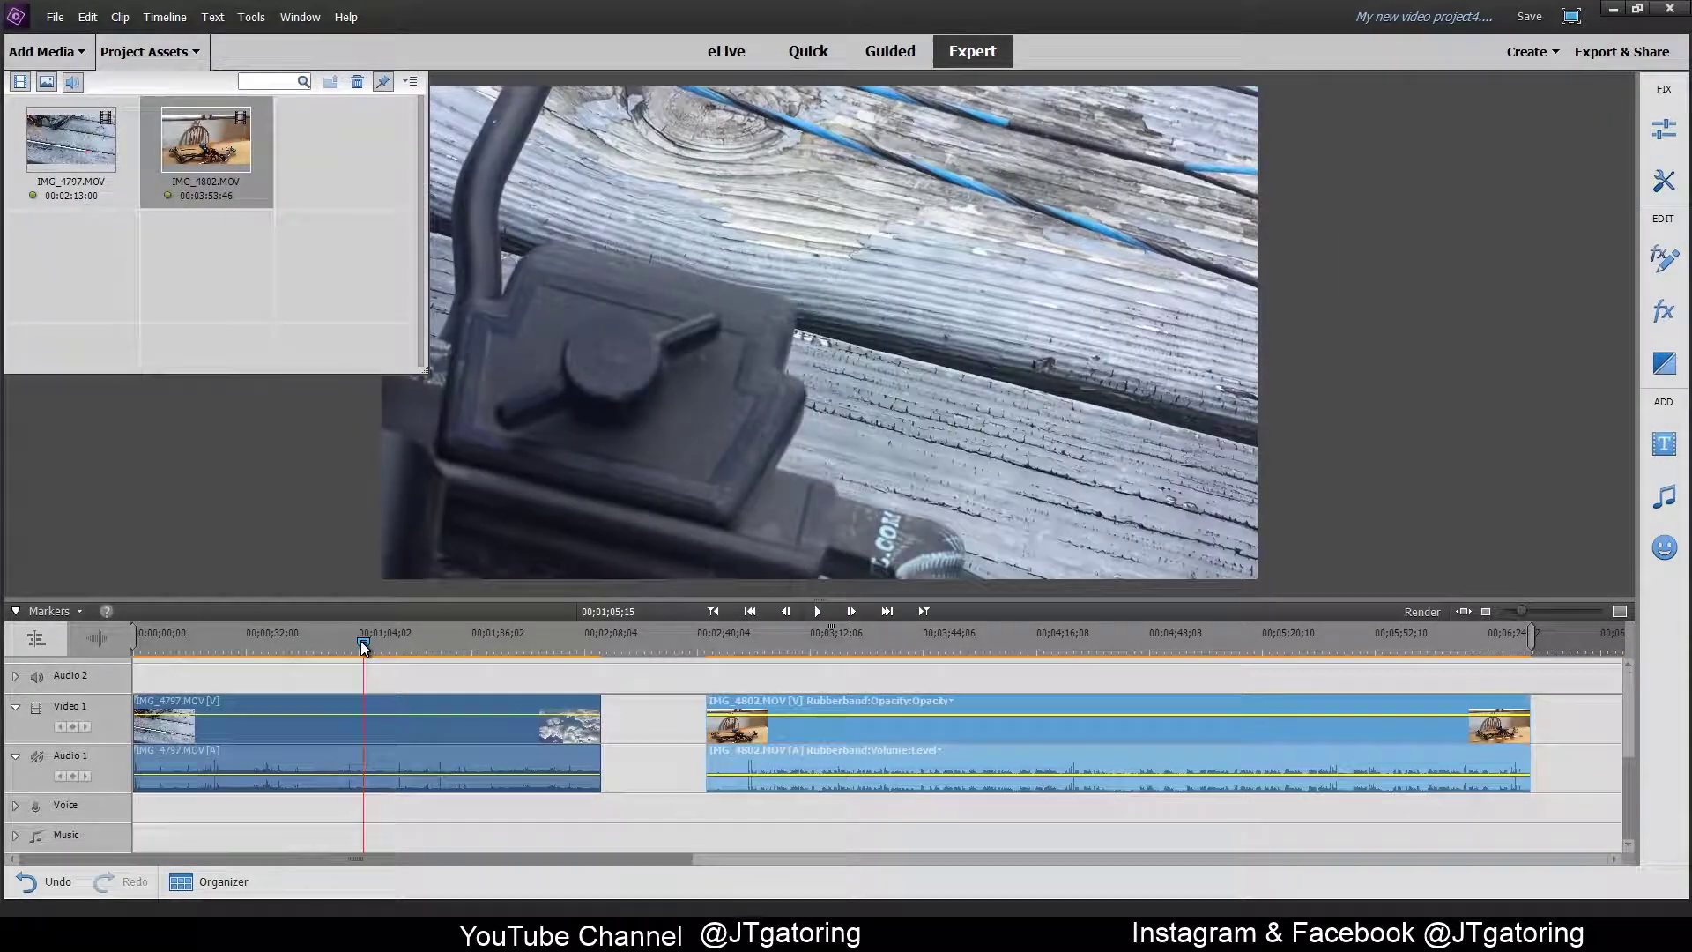
Step the playhead back slightly within the first bow clip
{"action": "left_click_drag", "start_coordinate": [366, 642], "coordinate": [357, 642]}
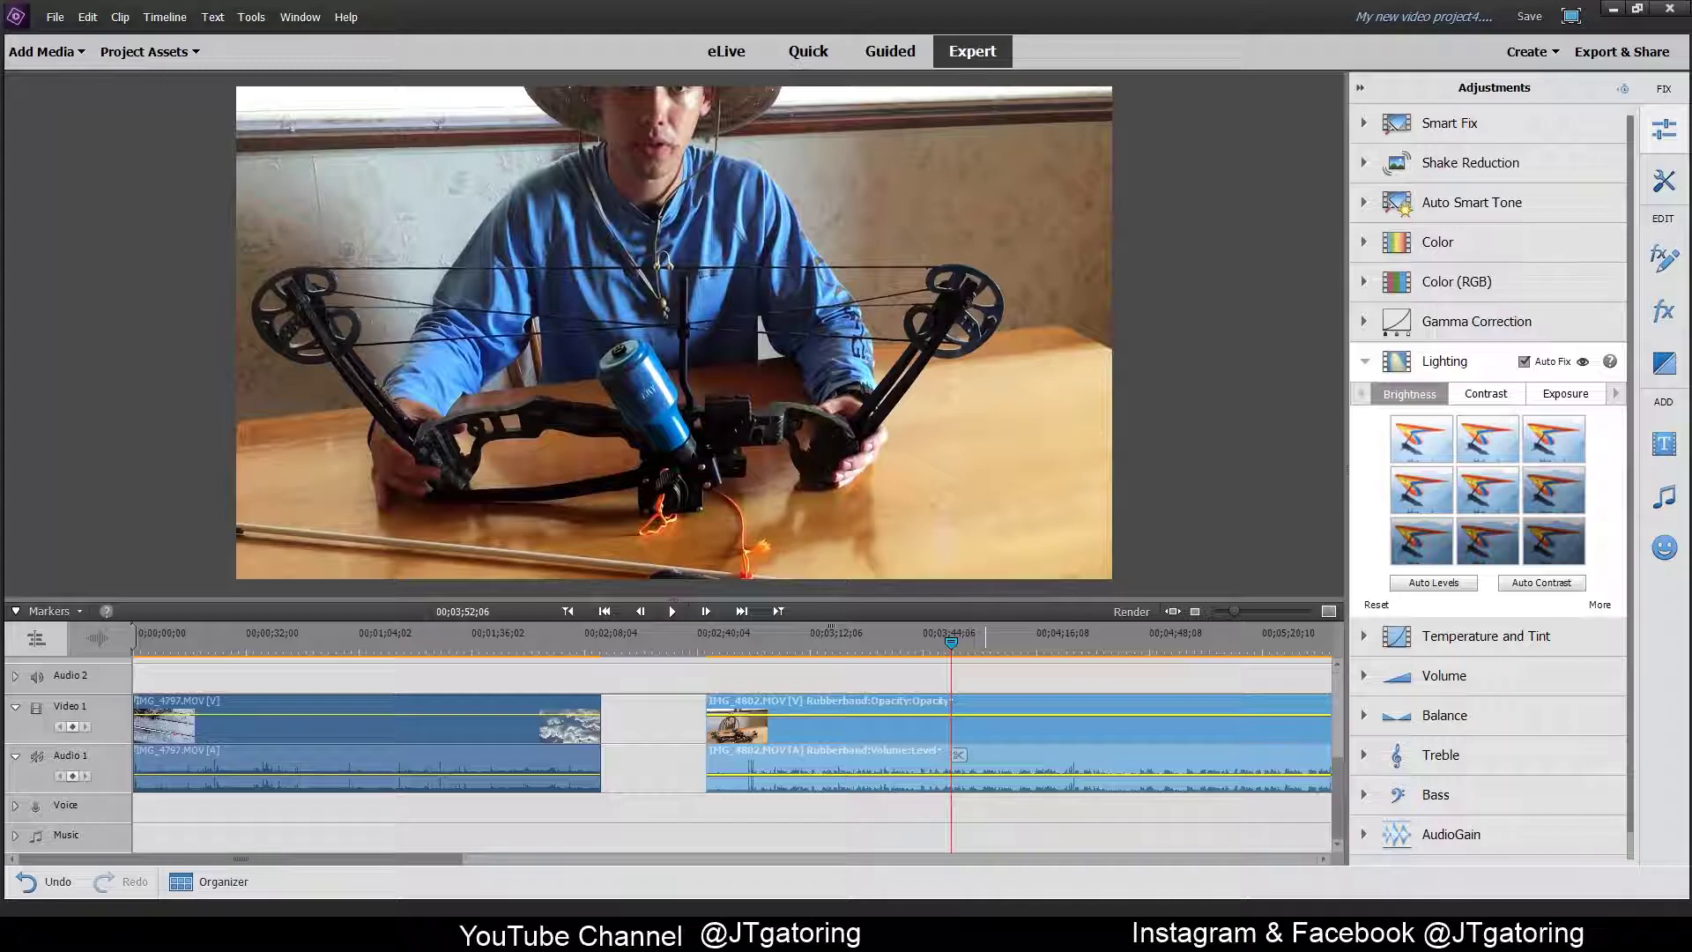
Split IMG_4802 at the intended start frame and delete the short opening piece
{"action": "mouse_move", "coordinate": [793, 644]}
{"action": "left_mouse_down"}
{"action": "mouse_move", "coordinate": [730, 660]}
{"action": "mouse_move", "coordinate": [757, 653]}
{"action": "left_mouse_up"}
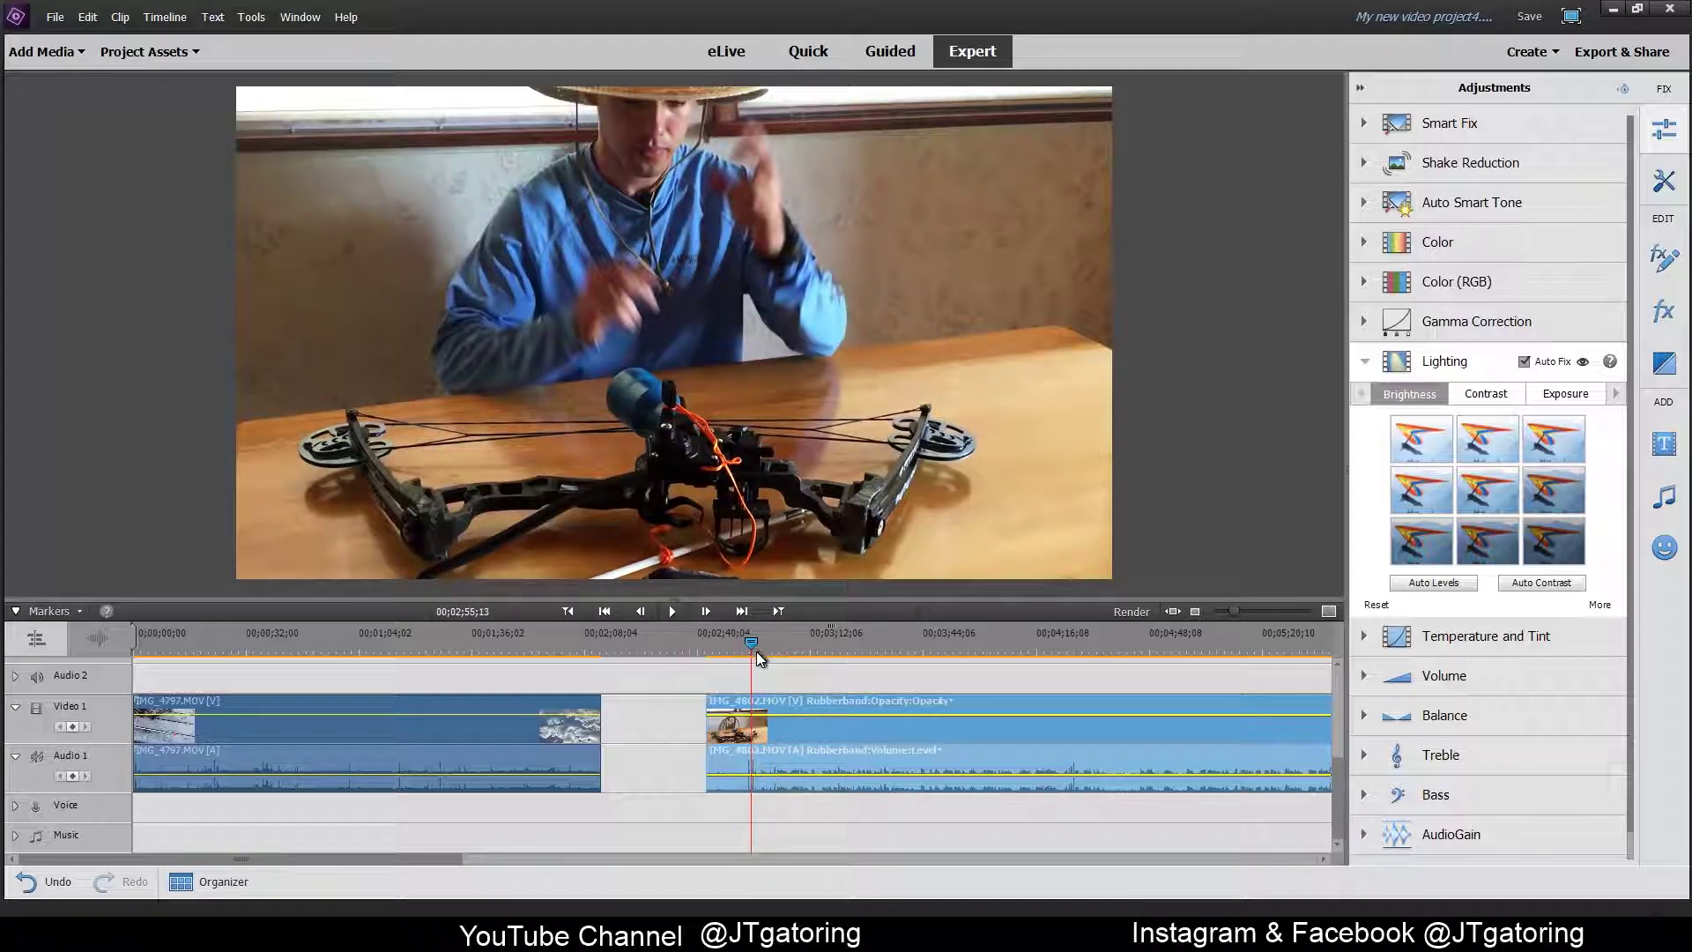
{"action": "left_click", "coordinate": [758, 755]}
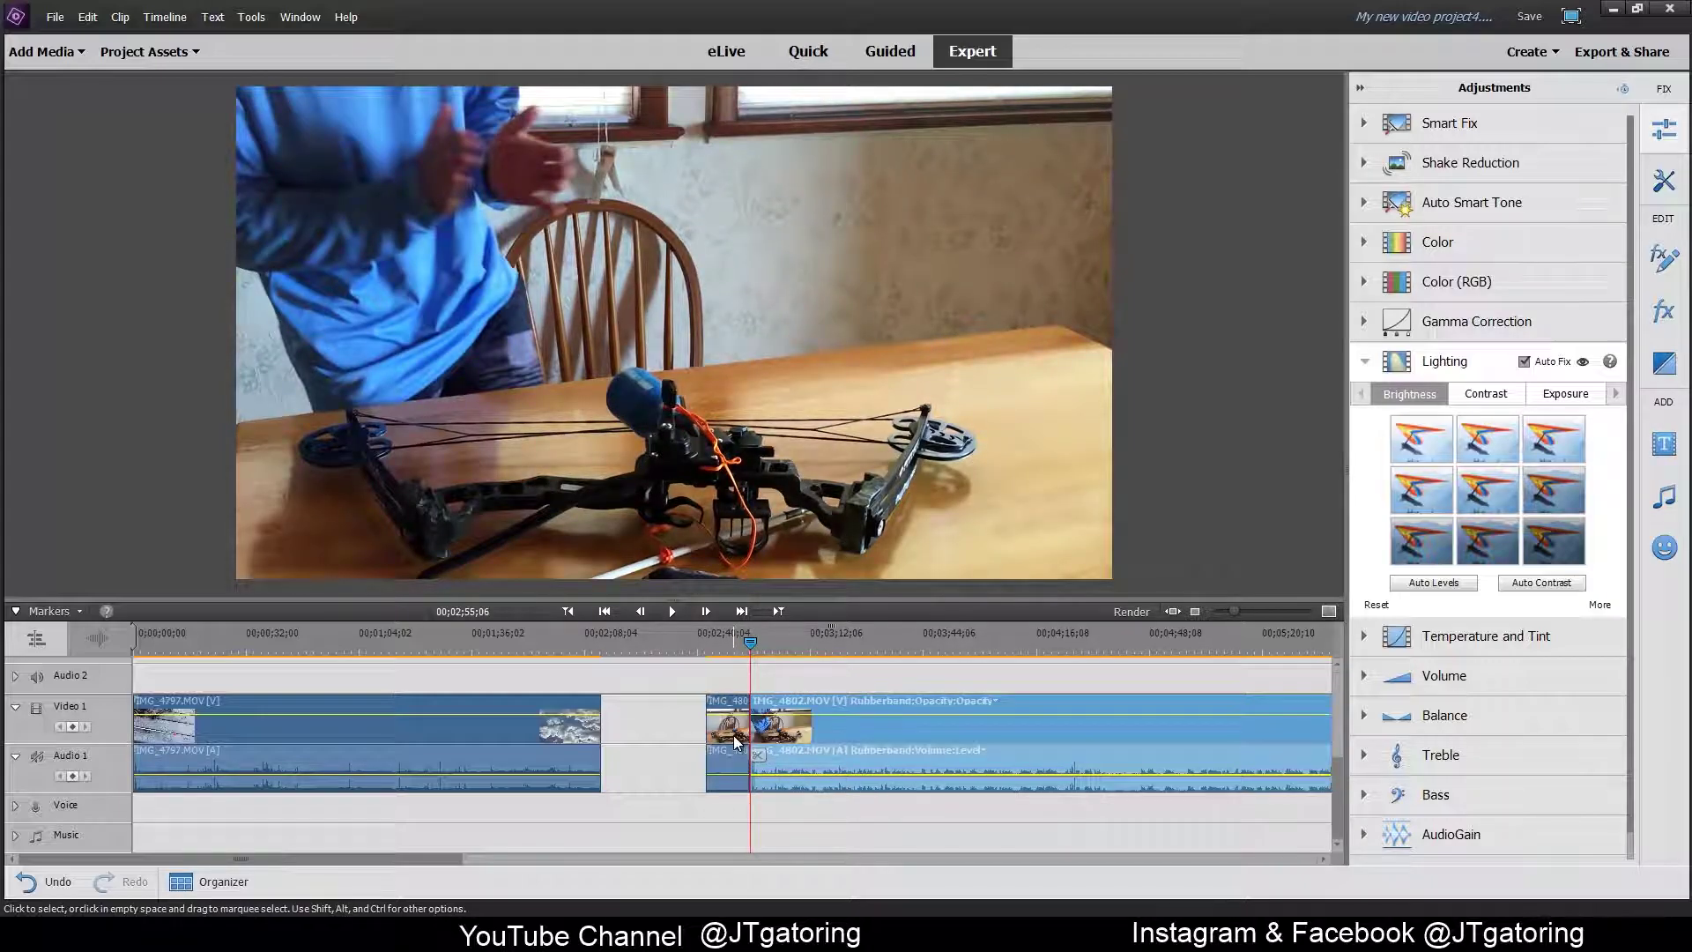
{"action": "left_click", "coordinate": [735, 737]}
{"action": "key", "text": "Delete"}
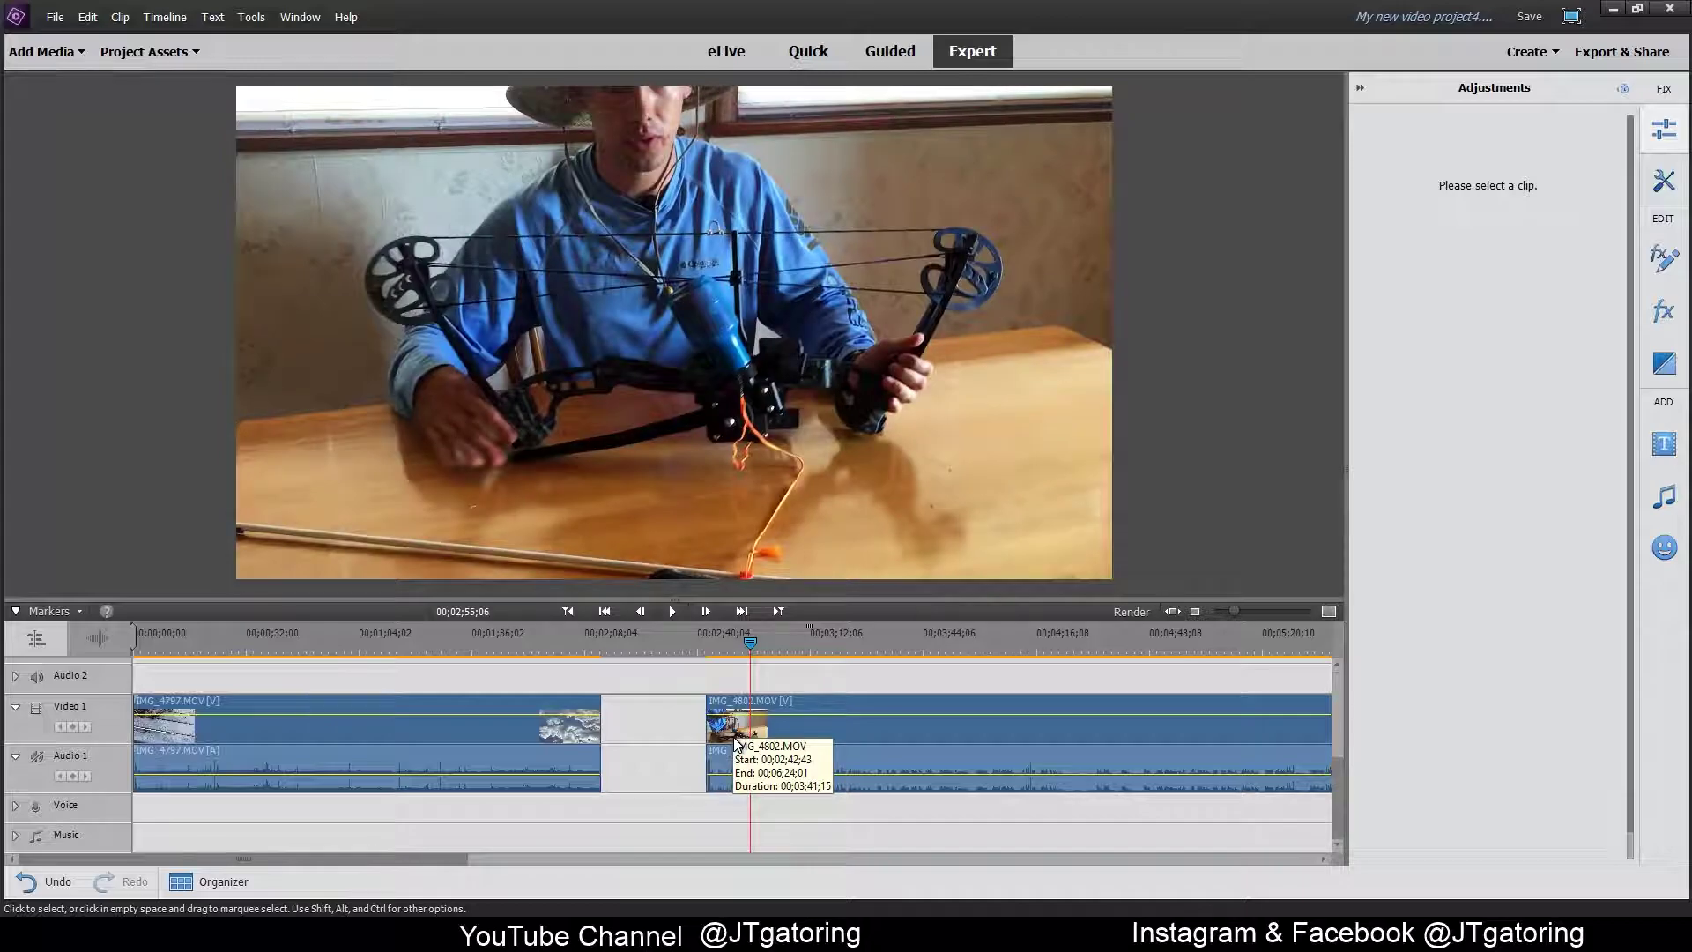
Return the playhead into the first bow clip and show Project Assets again
{"action": "left_click", "coordinate": [356, 755]}
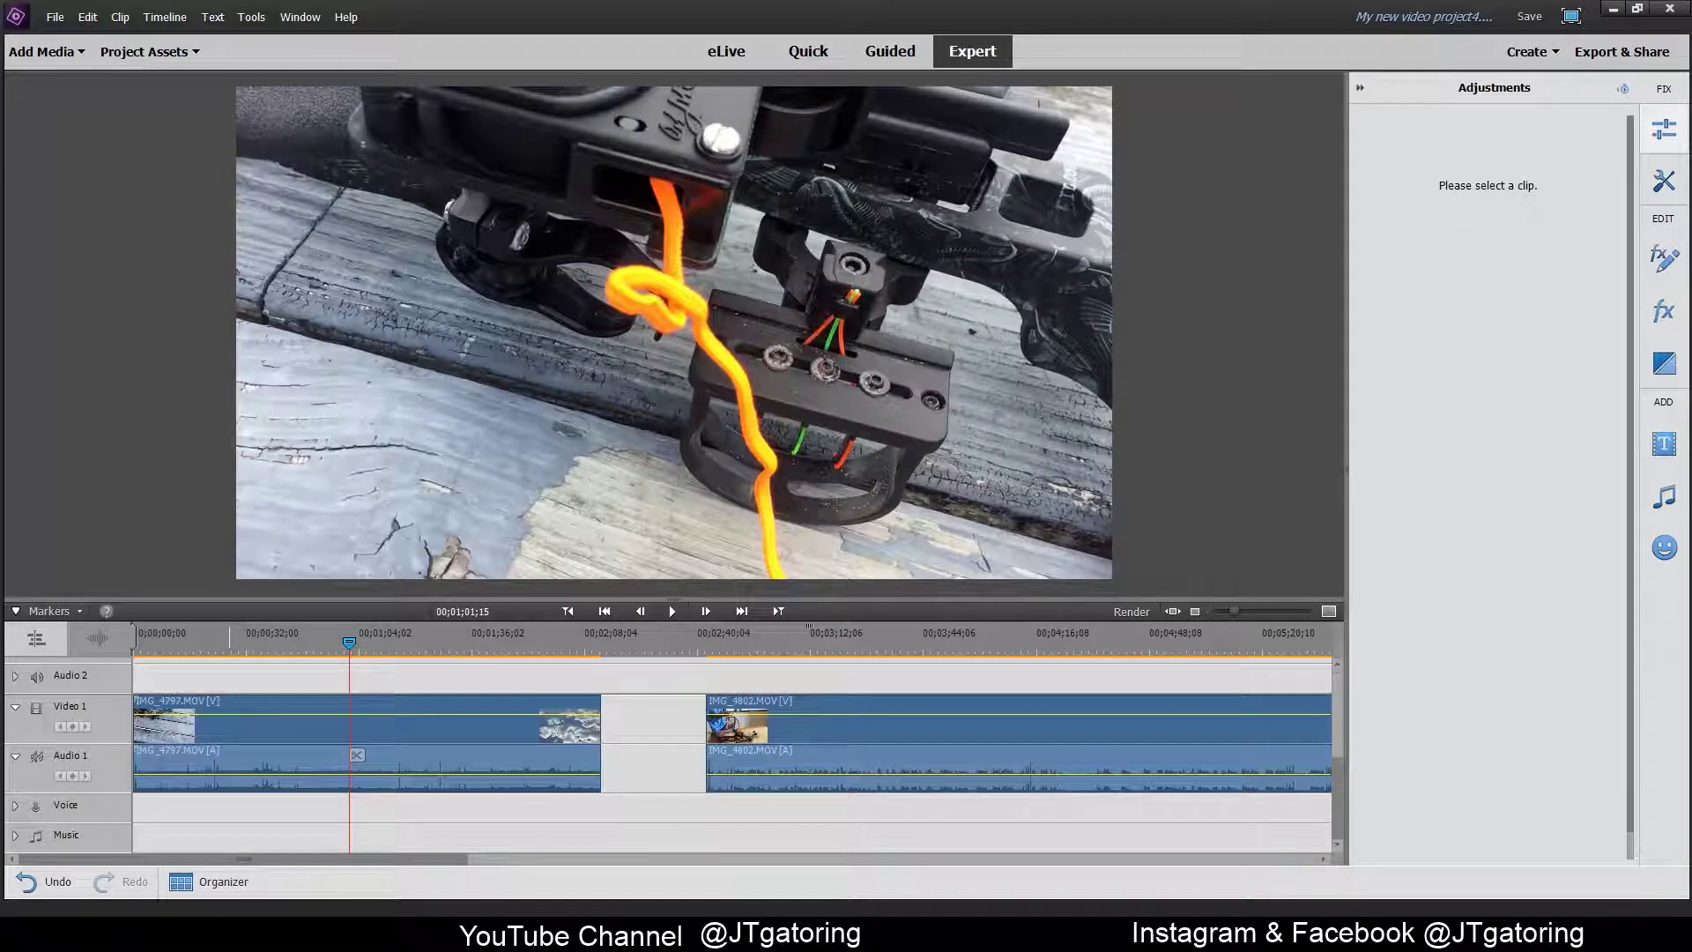
{"action": "left_click", "coordinate": [150, 51]}
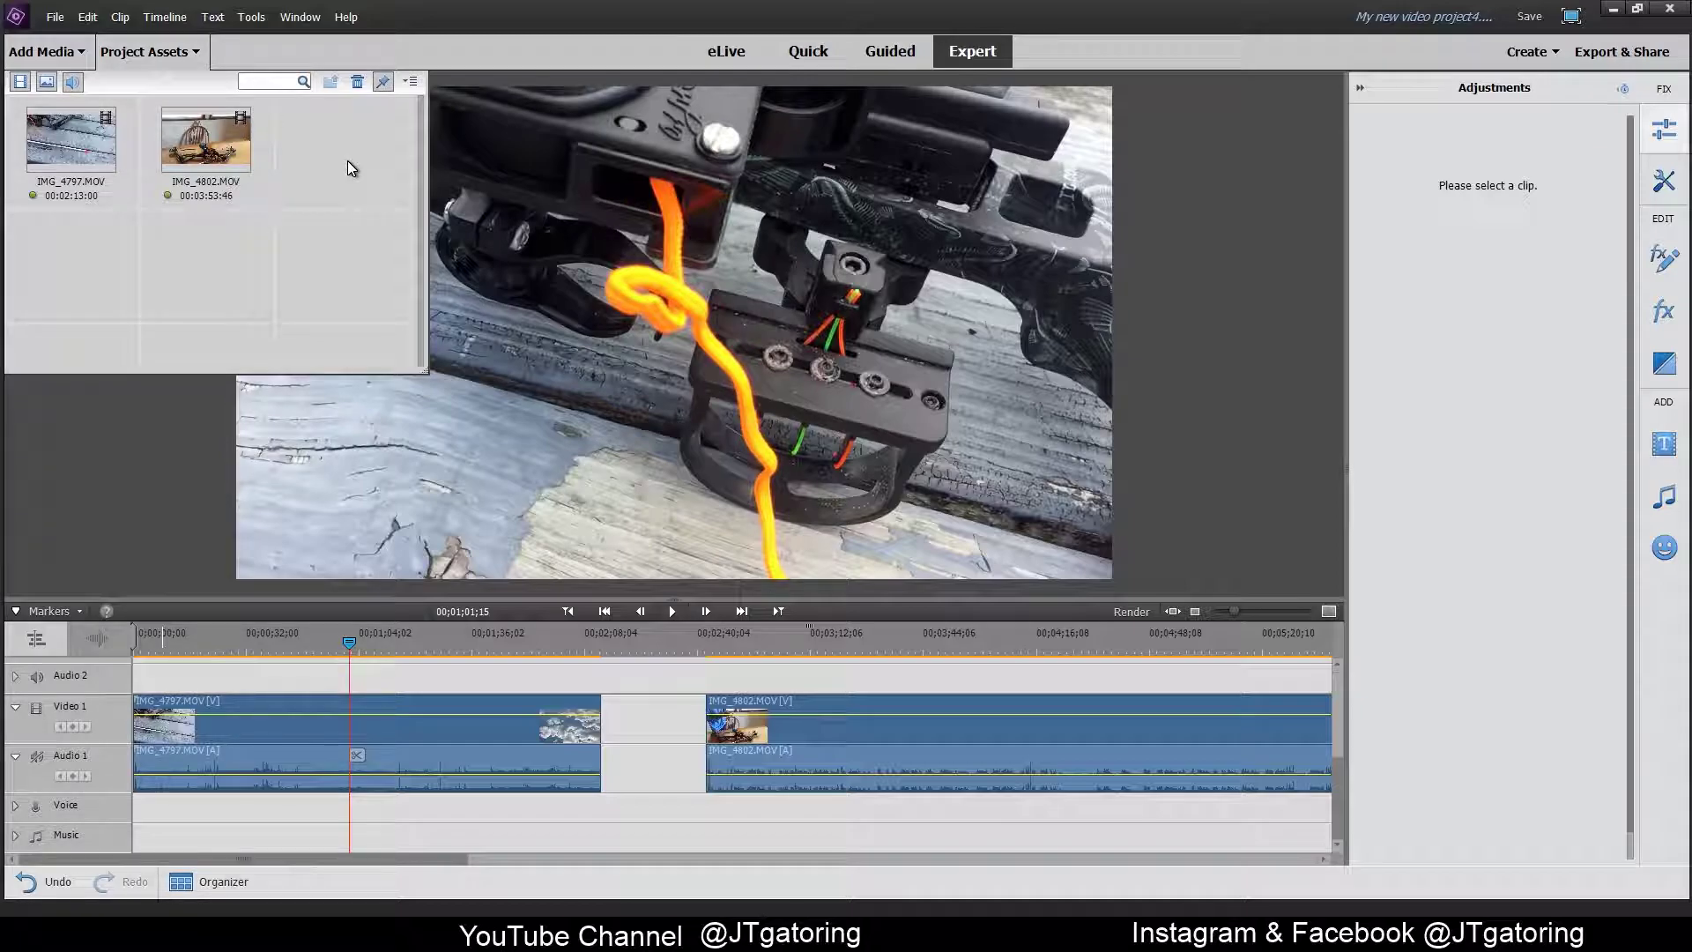
Scrub forward through the review clip, select IMG_4797 to show its adjustments, and return to the gap
{"action": "left_click", "coordinate": [350, 642]}
{"action": "mouse_move", "coordinate": [351, 641]}
{"action": "left_mouse_down"}
{"action": "mouse_move", "coordinate": [737, 658]}
{"action": "mouse_move", "coordinate": [816, 671]}
{"action": "mouse_move", "coordinate": [851, 704]}
{"action": "left_mouse_up"}
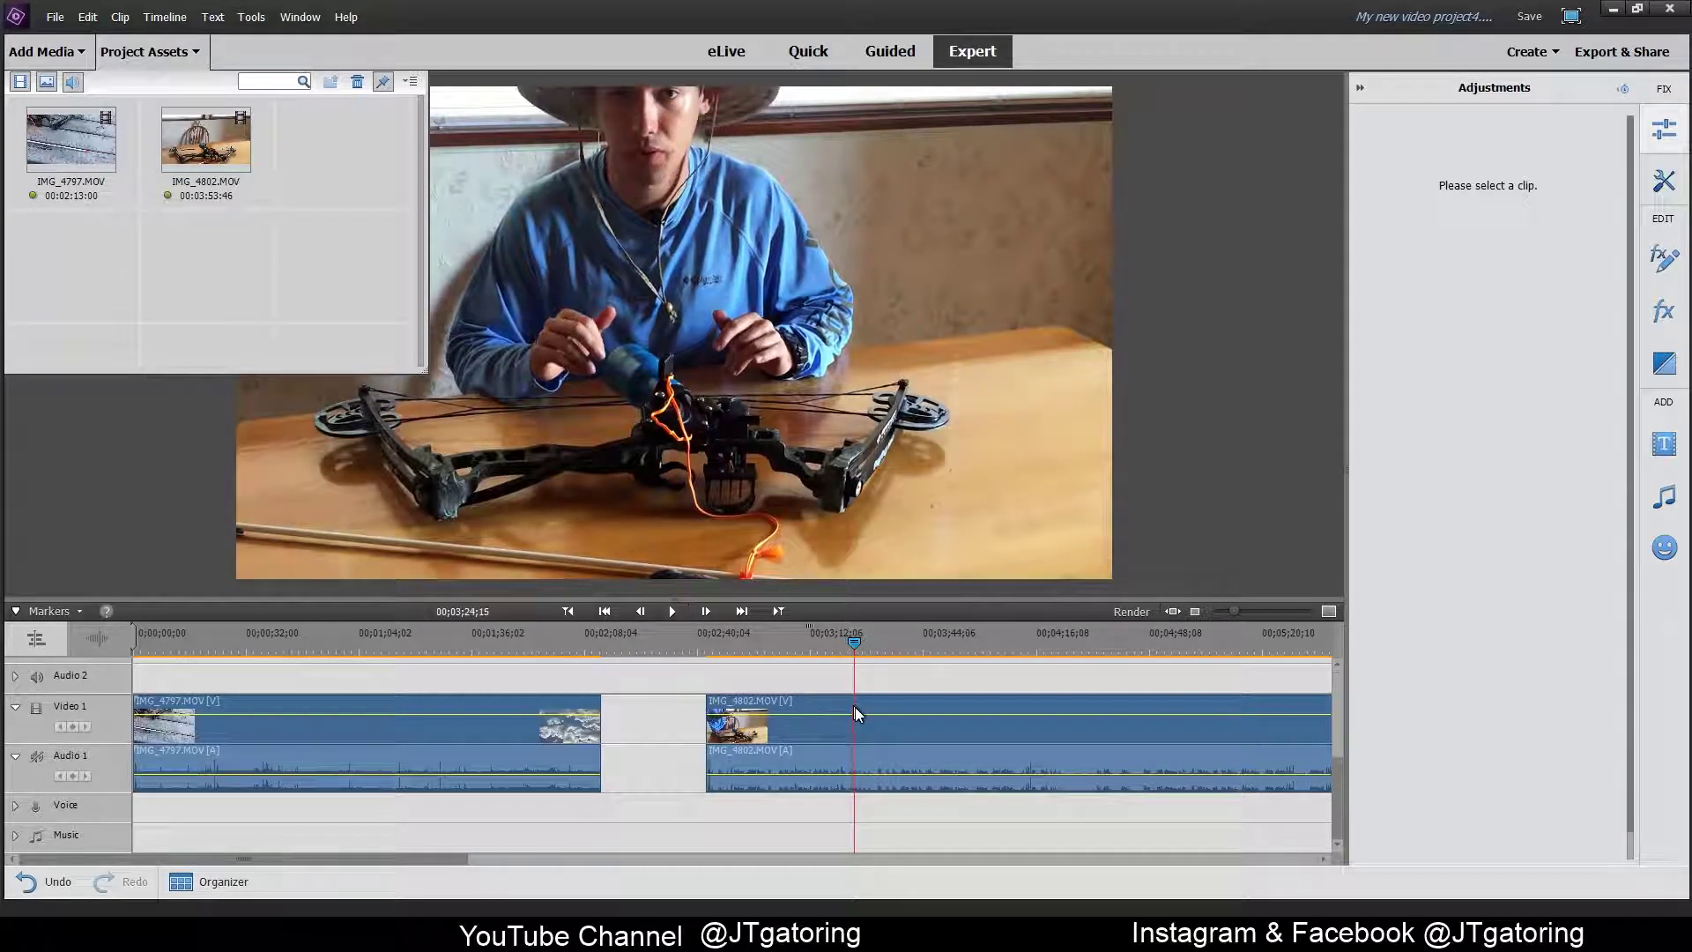
{"action": "left_click_drag", "start_coordinate": [850, 705], "coordinate": [860, 711]}
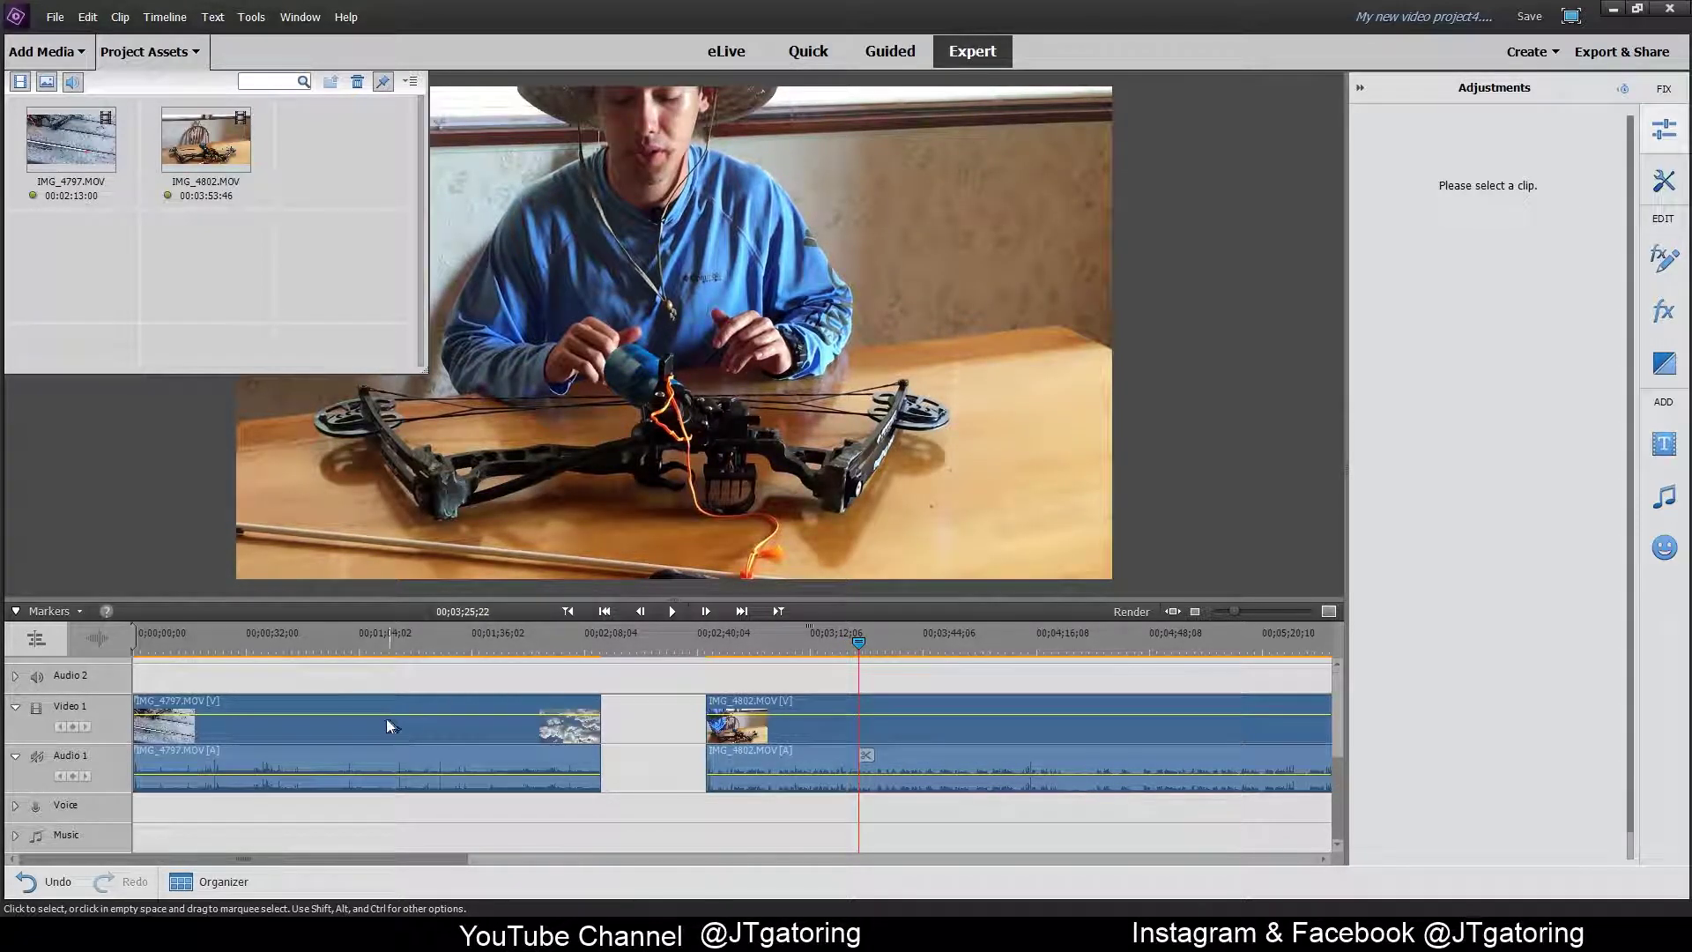
{"action": "left_click", "coordinate": [298, 725]}
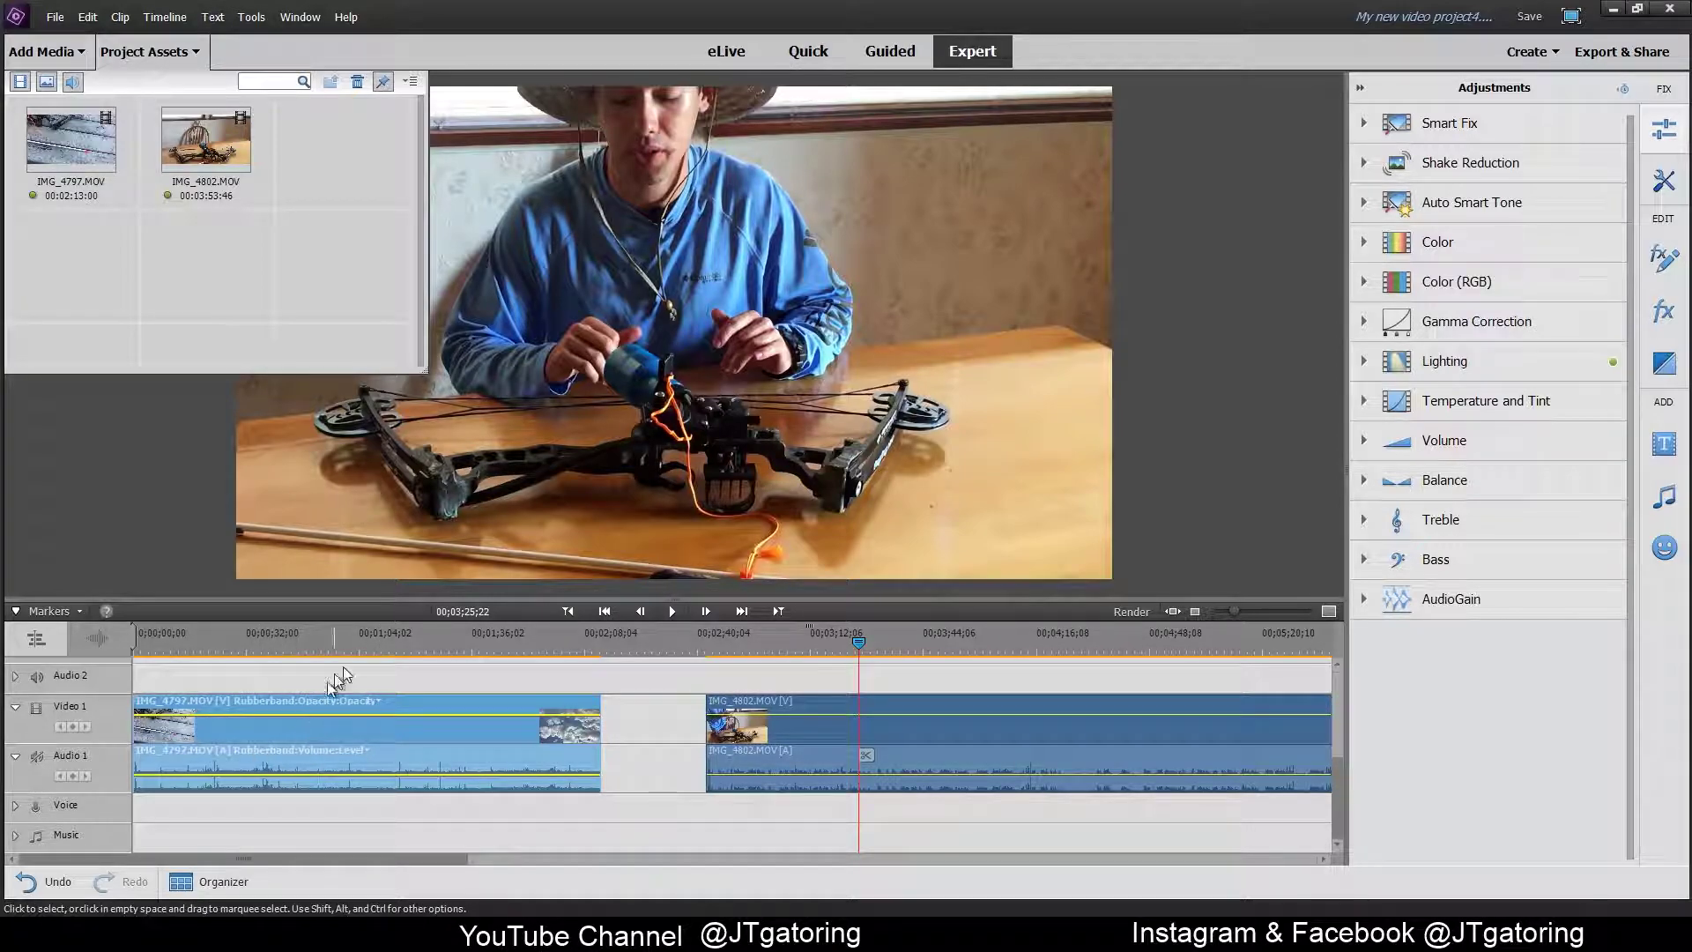
{"action": "mouse_move", "coordinate": [861, 643]}
{"action": "left_mouse_down"}
{"action": "mouse_move", "coordinate": [636, 669]}
{"action": "mouse_move", "coordinate": [279, 641]}
{"action": "left_mouse_up"}
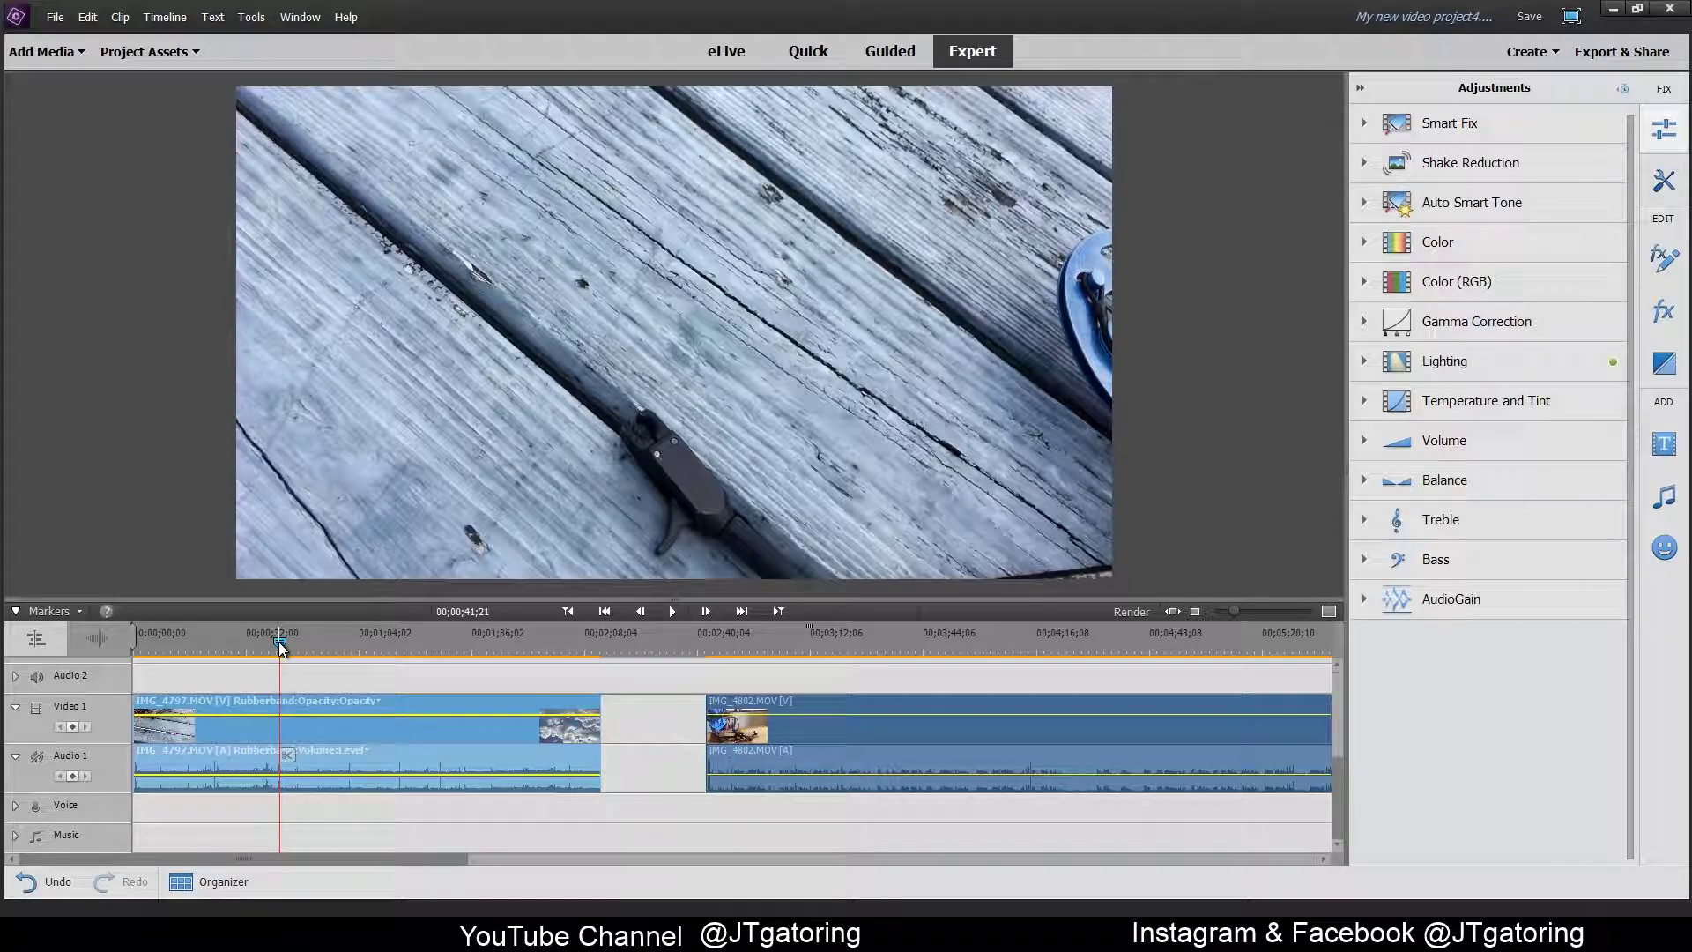
Scrub the playhead forward through the first bow clip to around 1:47
{"action": "left_click_drag", "start_coordinate": [278, 641], "coordinate": [305, 647]}
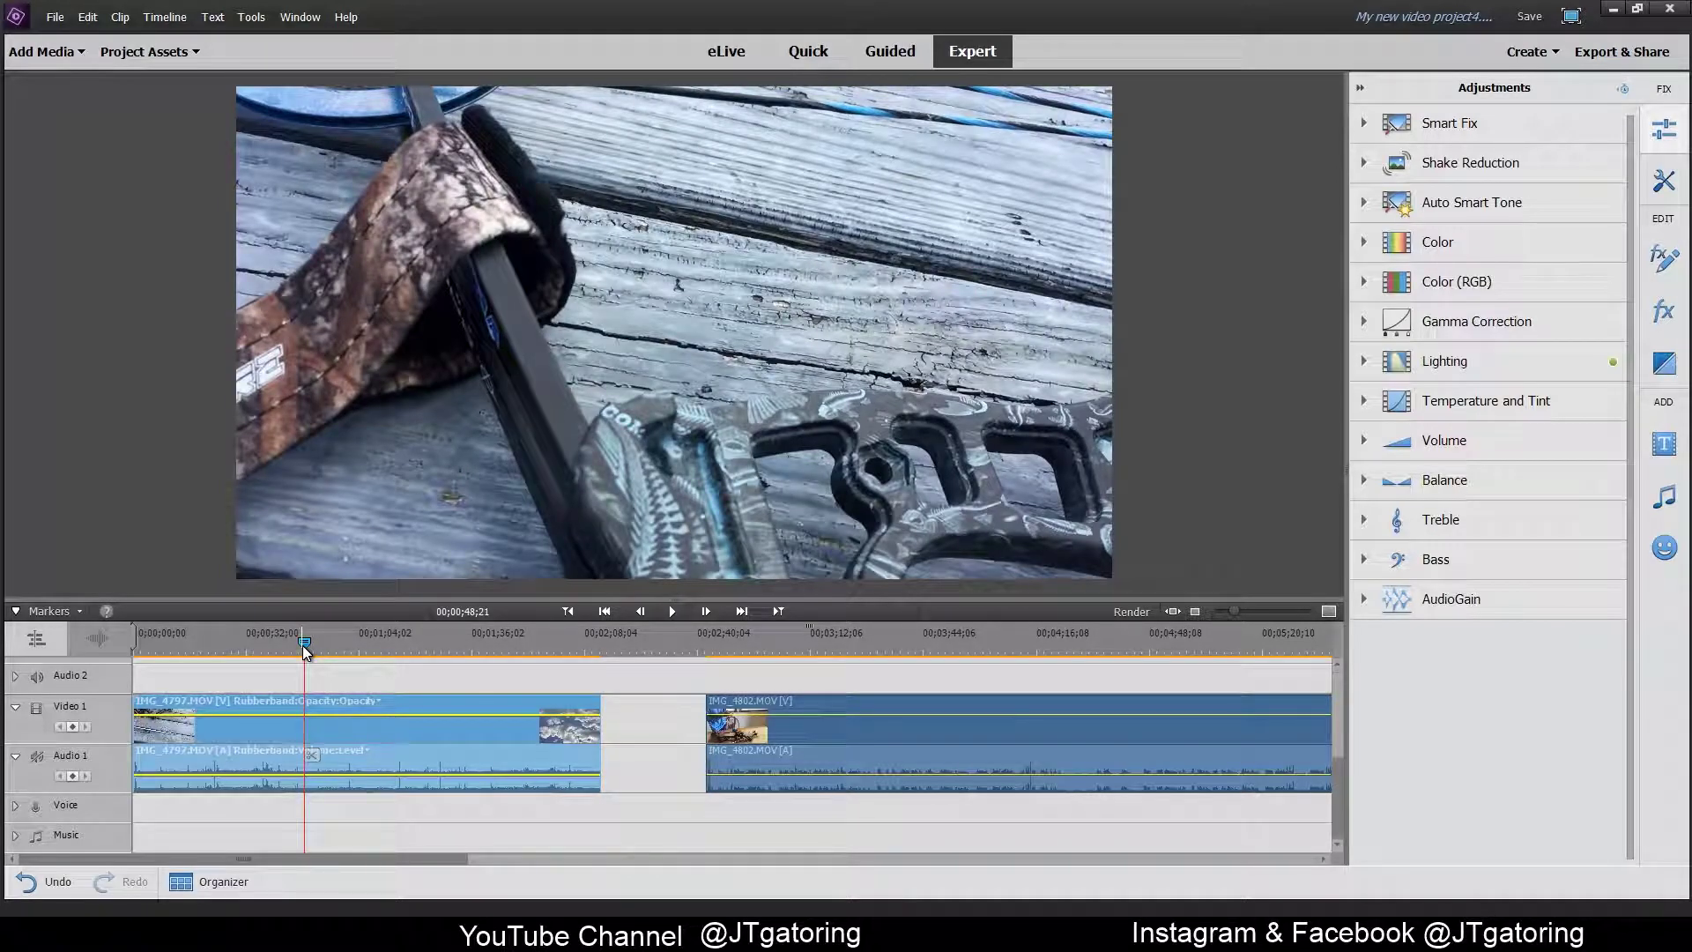
{"action": "left_click_drag", "start_coordinate": [303, 647], "coordinate": [514, 655]}
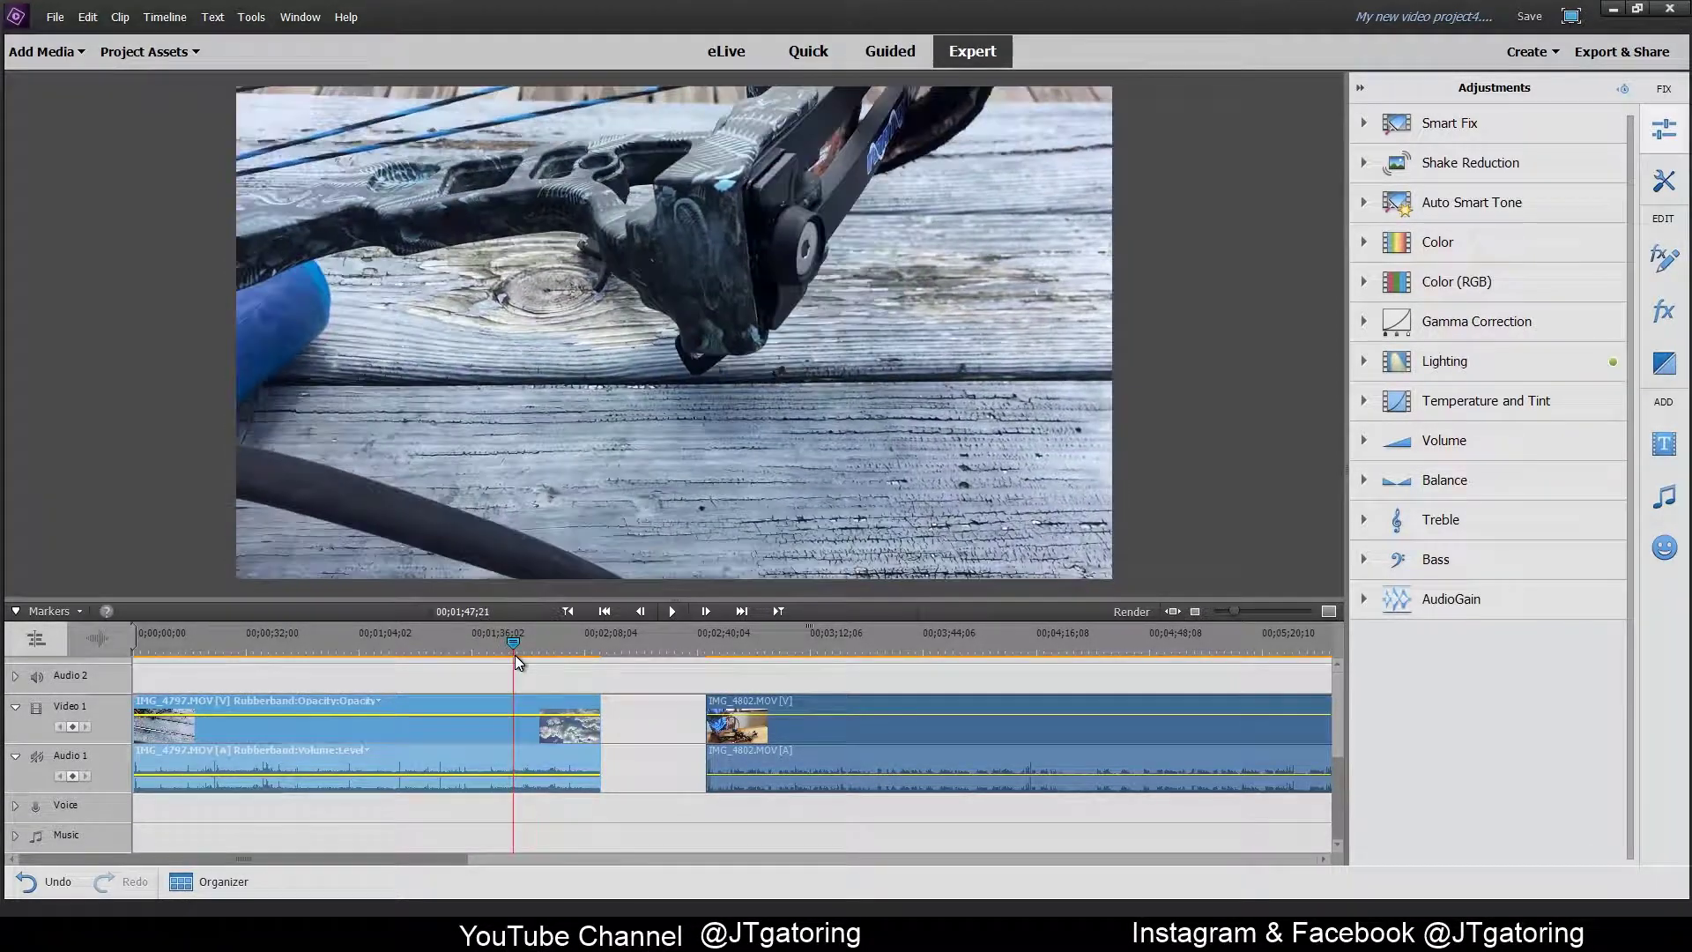